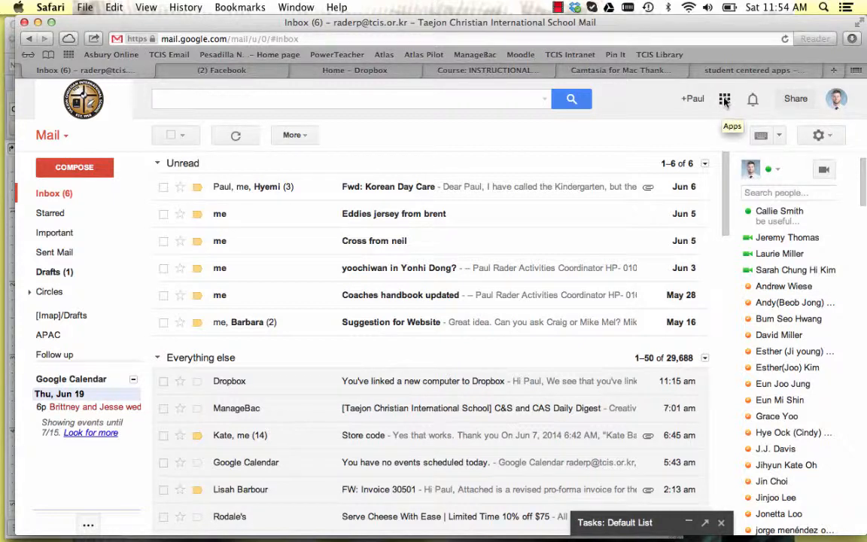
Switch from the mail inbox to Google Drive and show the My Drive file list.
{"action": "left_click", "coordinate": [724, 100]}
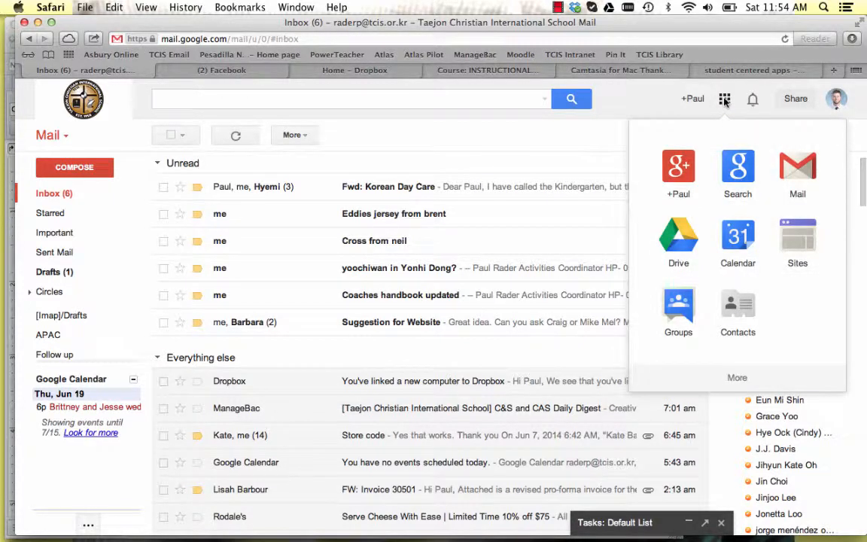
{"action": "left_click", "coordinate": [677, 237]}
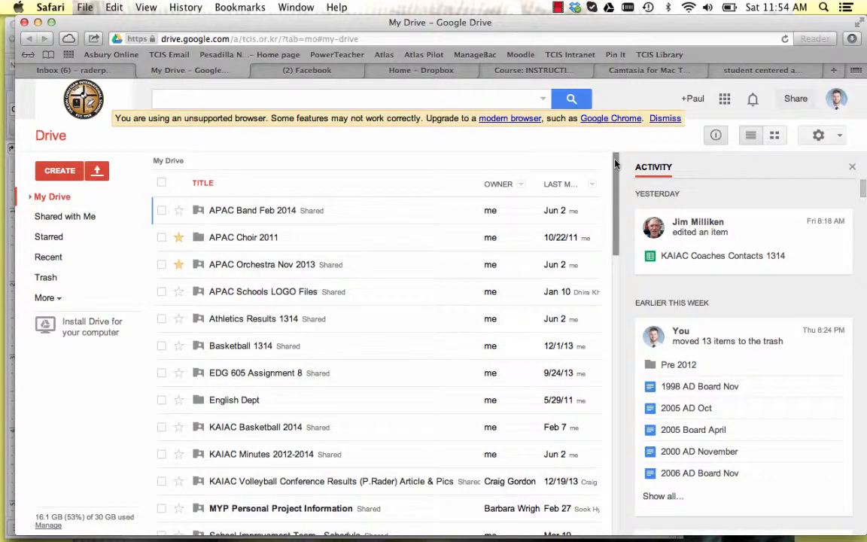
{"action": "mouse_move", "coordinate": [615, 162]}
{"action": "left_mouse_down"}
{"action": "mouse_move", "coordinate": [612, 301]}
{"action": "mouse_move", "coordinate": [616, 156]}
{"action": "left_mouse_up"}
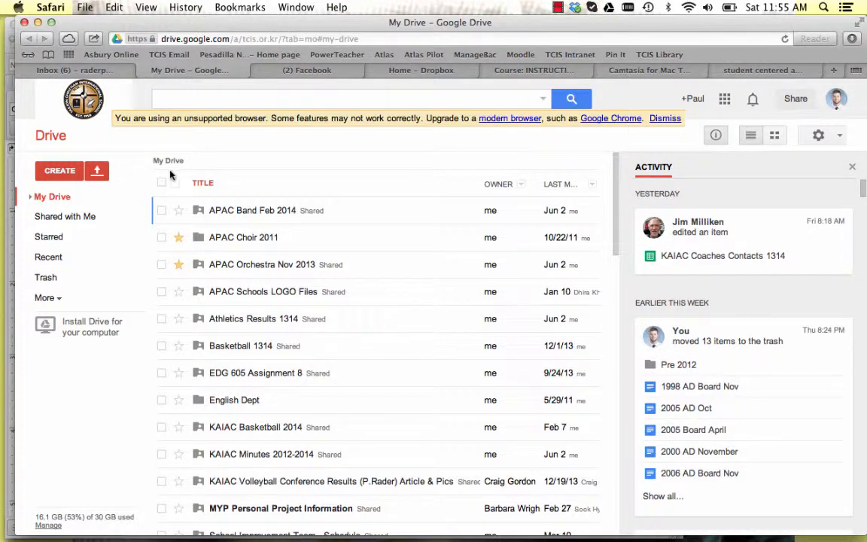
Upload the file MYP HUMANITIES PILOT TRAINING 8.docx from the Documents folder to My Drive.
{"action": "left_click", "coordinate": [97, 172]}
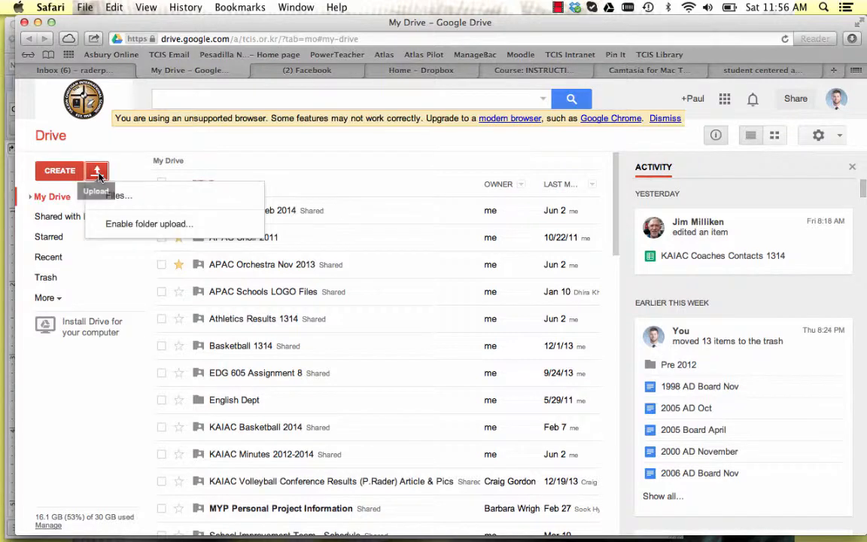
{"action": "left_click", "coordinate": [116, 199]}
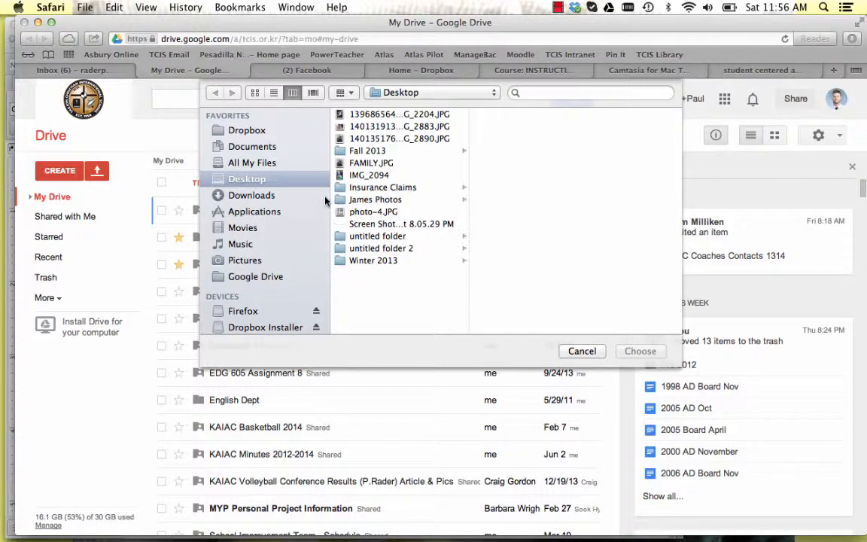
{"action": "left_click", "coordinate": [259, 195]}
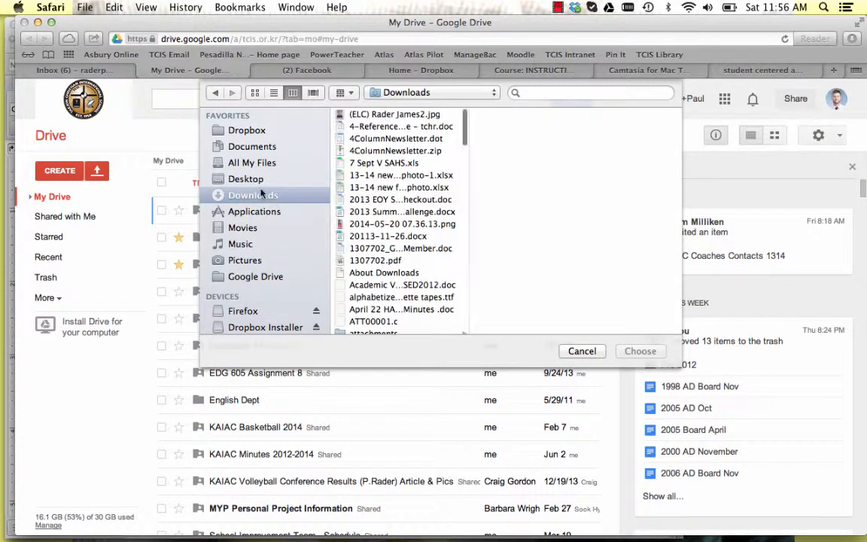
{"action": "left_click", "coordinate": [239, 146]}
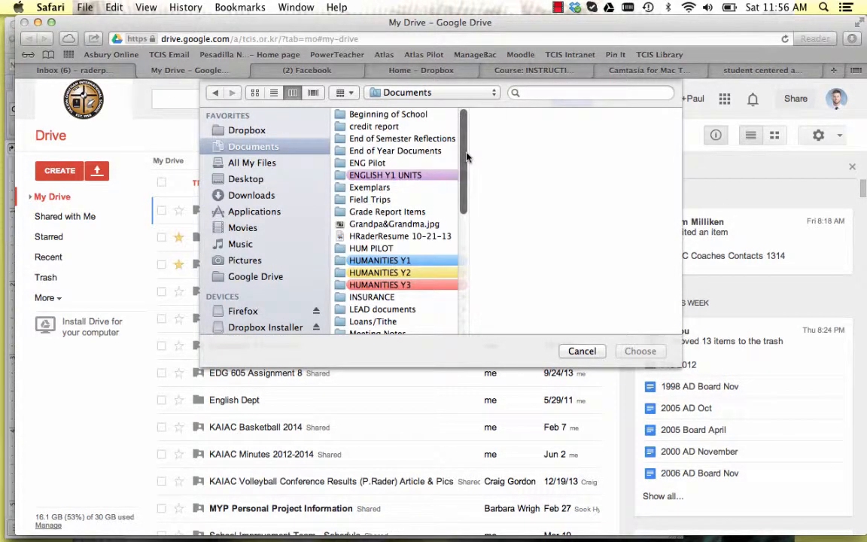
{"action": "scroll", "coordinate": [467, 150], "scroll_direction": "down", "scroll_amount": 1}
{"action": "scroll", "coordinate": [466, 144], "scroll_direction": "up", "scroll_amount": 1}
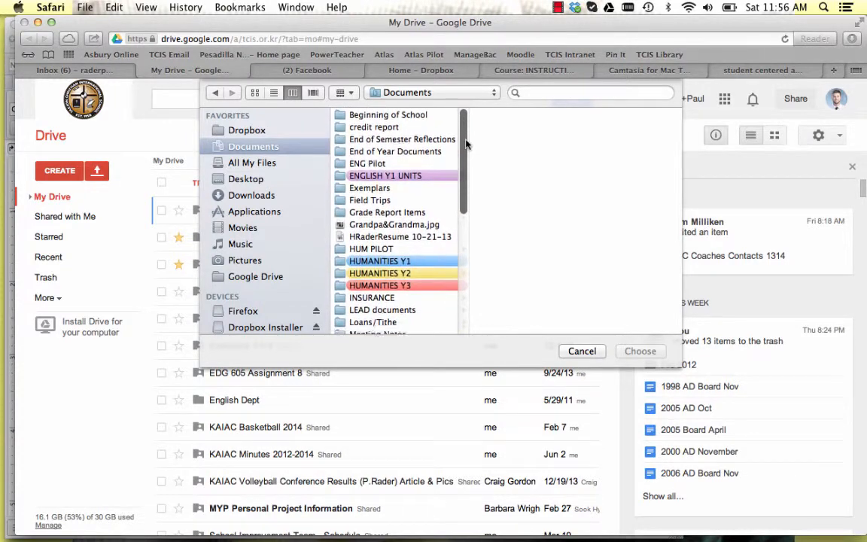
{"action": "scroll", "coordinate": [466, 135], "scroll_direction": "down", "scroll_amount": 3}
{"action": "scroll", "coordinate": [466, 121], "scroll_direction": "down", "scroll_amount": 5}
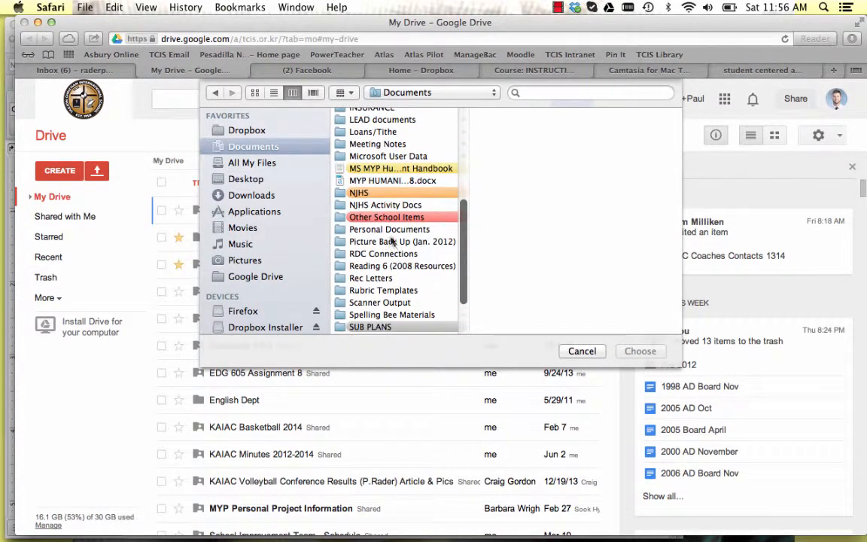
{"action": "left_click", "coordinate": [369, 182]}
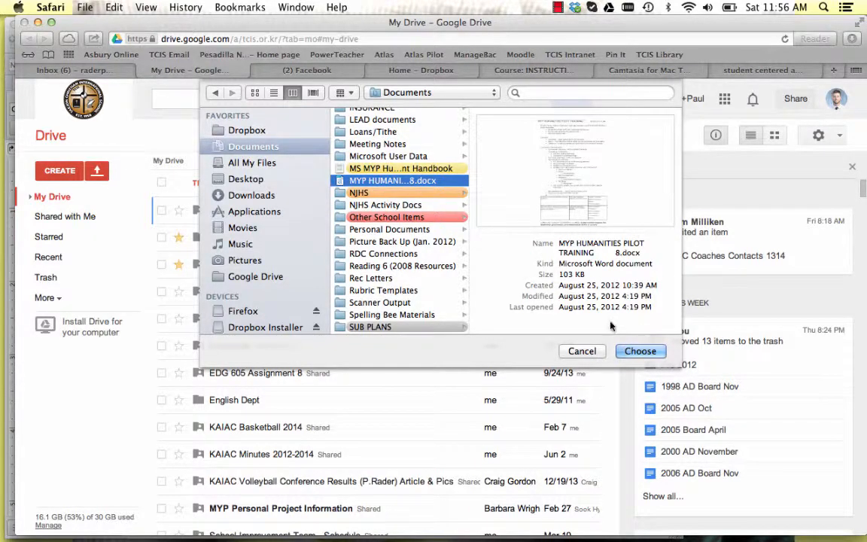
{"action": "left_click", "coordinate": [636, 351]}
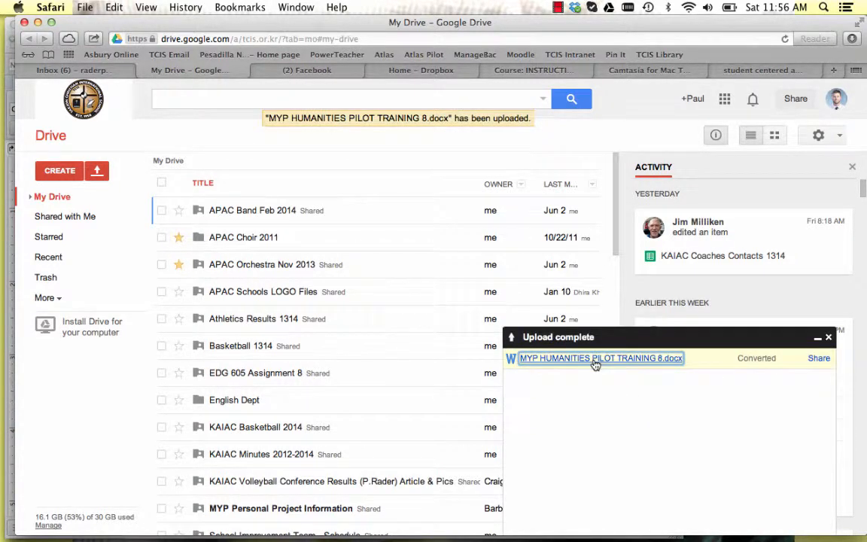
Open the uploaded MYP HUMANITIES PILOT TRAINING 8 document and skim through its pages.
{"action": "left_click", "coordinate": [594, 360]}
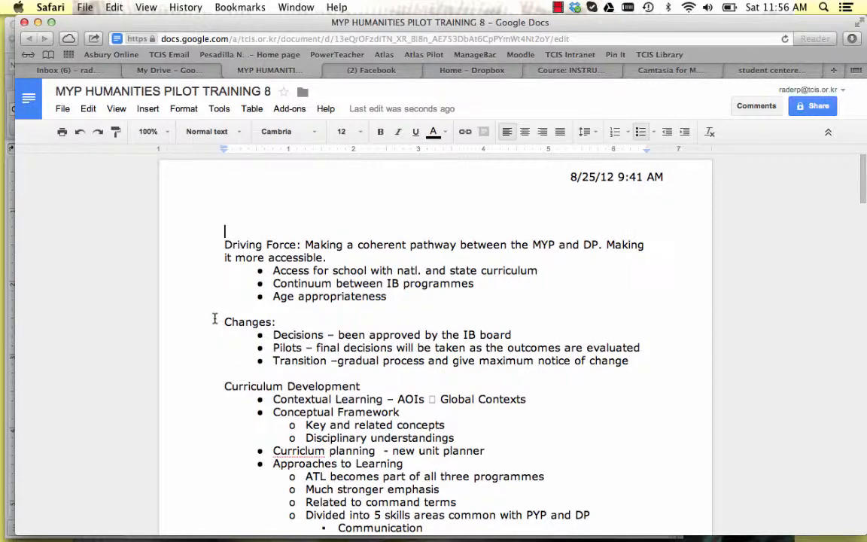
{"action": "scroll", "coordinate": [215, 318], "scroll_direction": "down", "scroll_amount": 8}
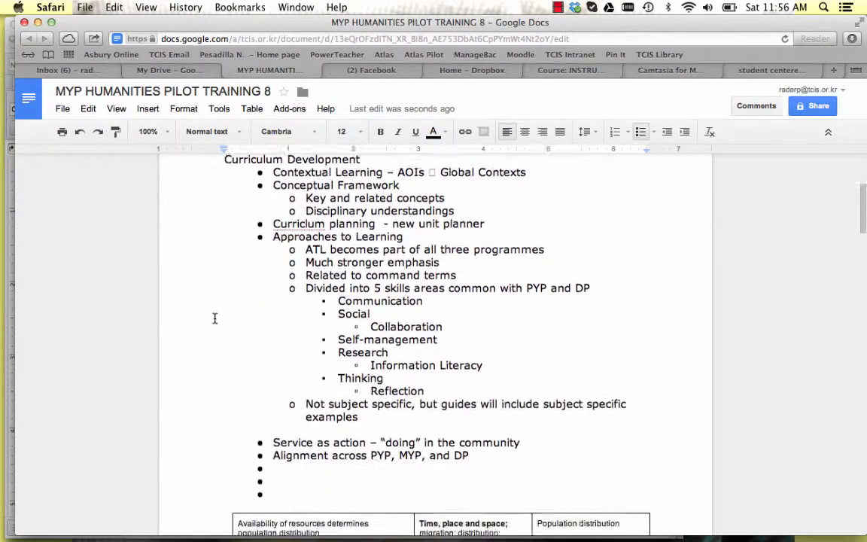
{"action": "scroll", "coordinate": [214, 319], "scroll_direction": "up", "scroll_amount": 2}
{"action": "scroll", "coordinate": [215, 318], "scroll_direction": "down", "scroll_amount": 15}
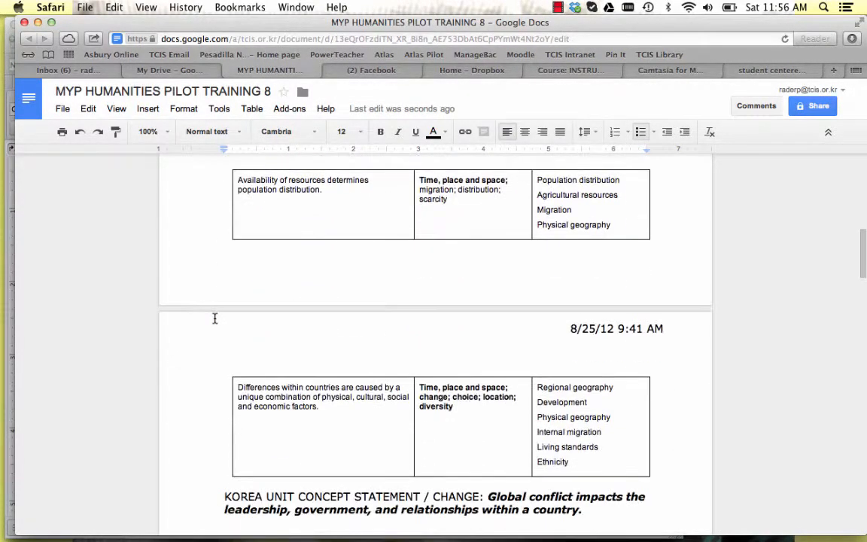
{"action": "scroll", "coordinate": [214, 318], "scroll_direction": "up", "scroll_amount": 20}
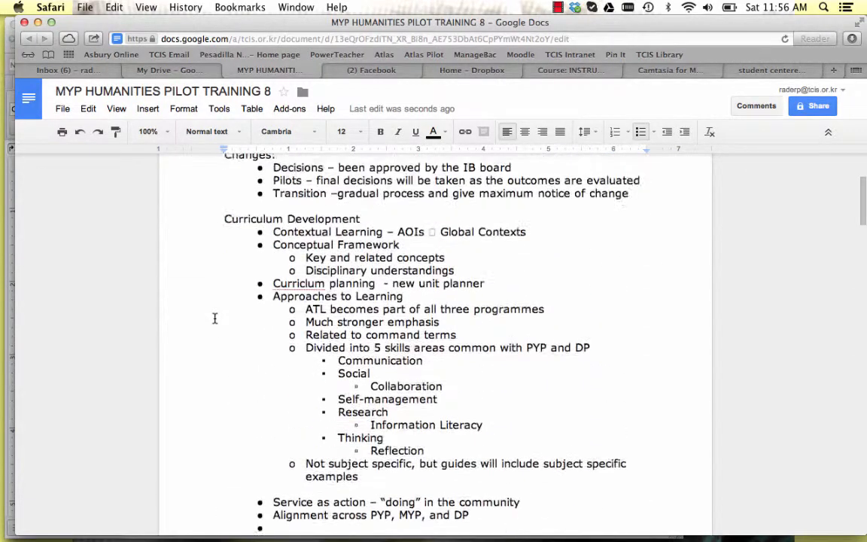
Insert the line "Sample Edits" above the "Driving Force" paragraph at the start of the document.
{"action": "left_click", "coordinate": [226, 241]}
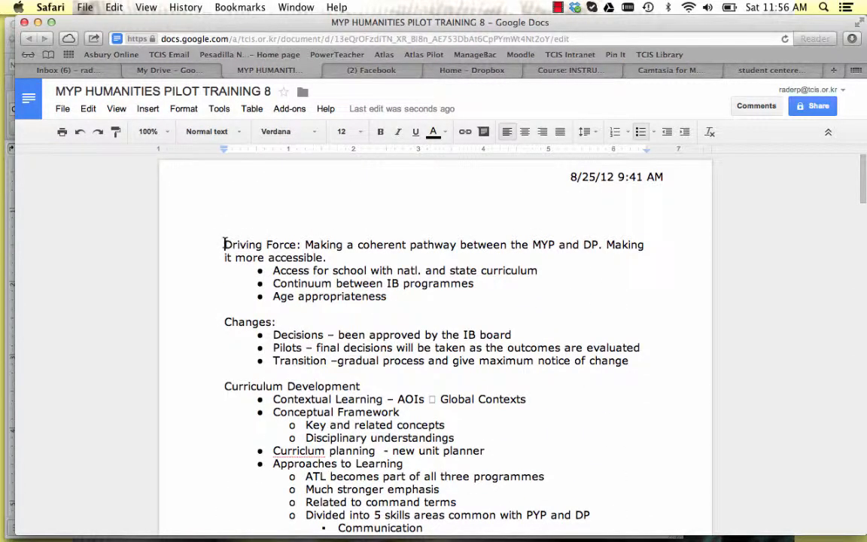
{"action": "key", "text": "Up"}
{"action": "type", "text": "Sample Edits"}
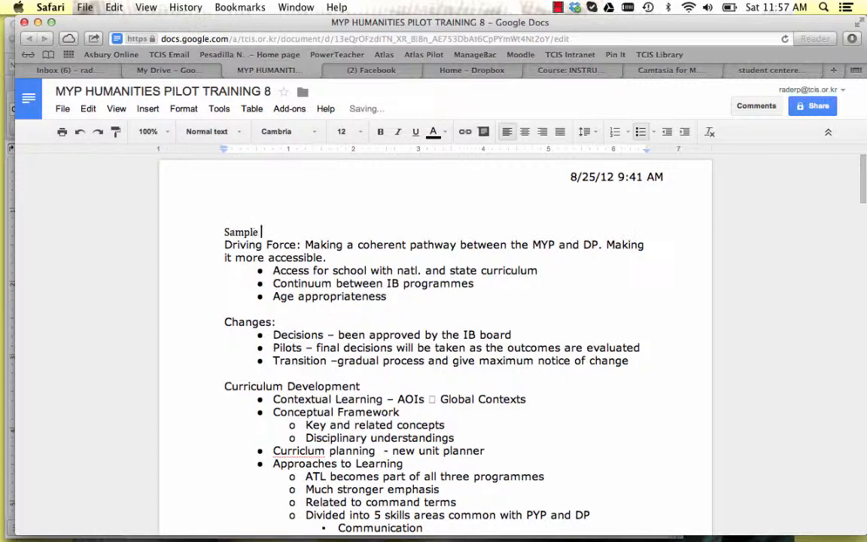
{"action": "left_click", "coordinate": [286, 231]}
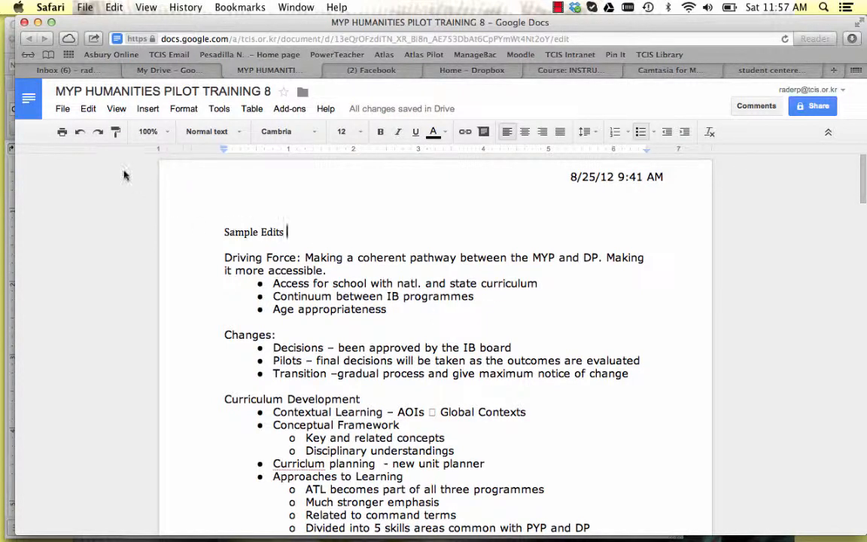
Open the document's sharing settings and add the collaborator's e-mail as an invitee with the "Can edit" permission.
{"action": "left_click", "coordinate": [63, 109]}
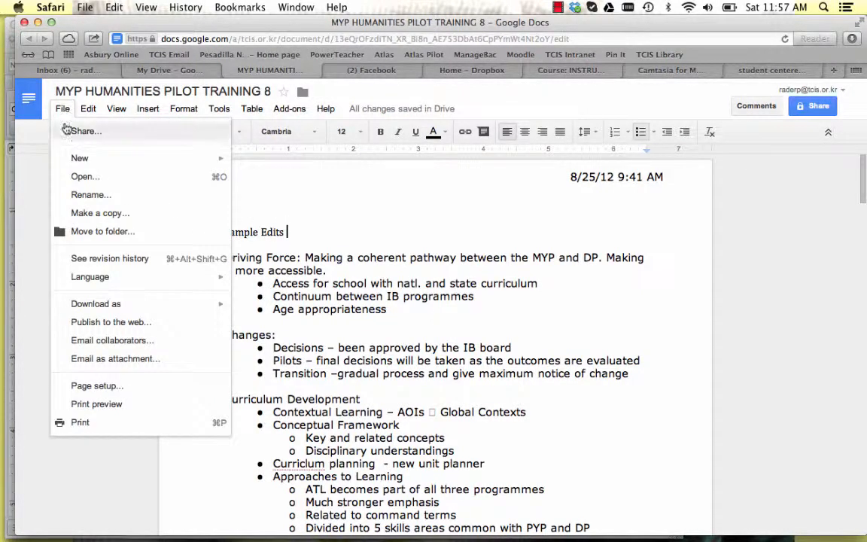
{"action": "left_click", "coordinate": [75, 134]}
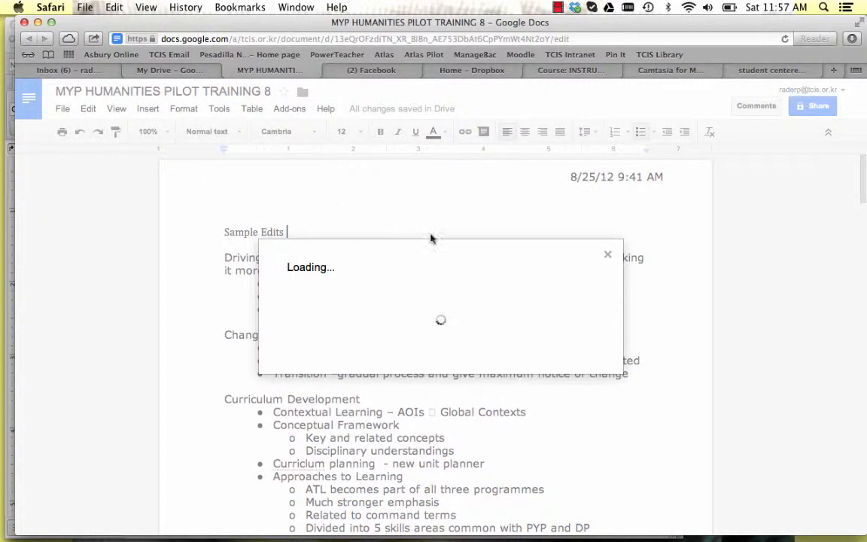
{"action": "left_click", "coordinate": [596, 256]}
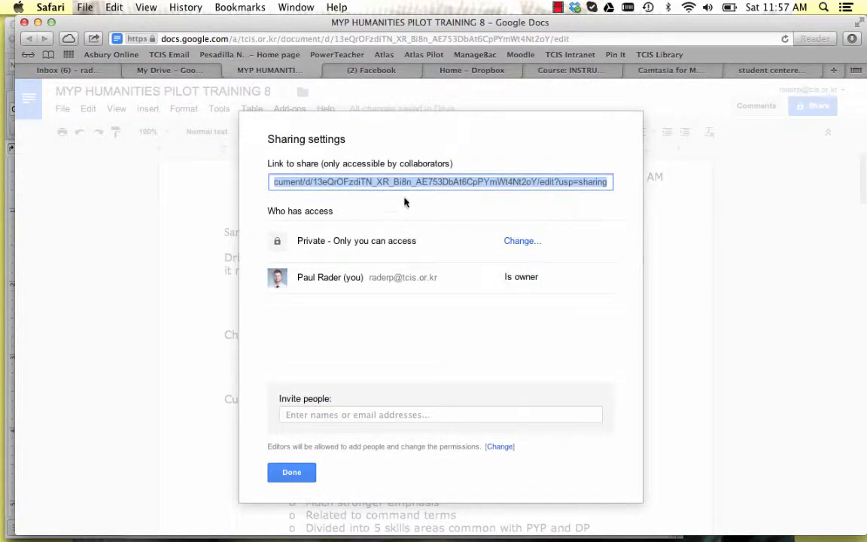
{"action": "left_click", "coordinate": [321, 415]}
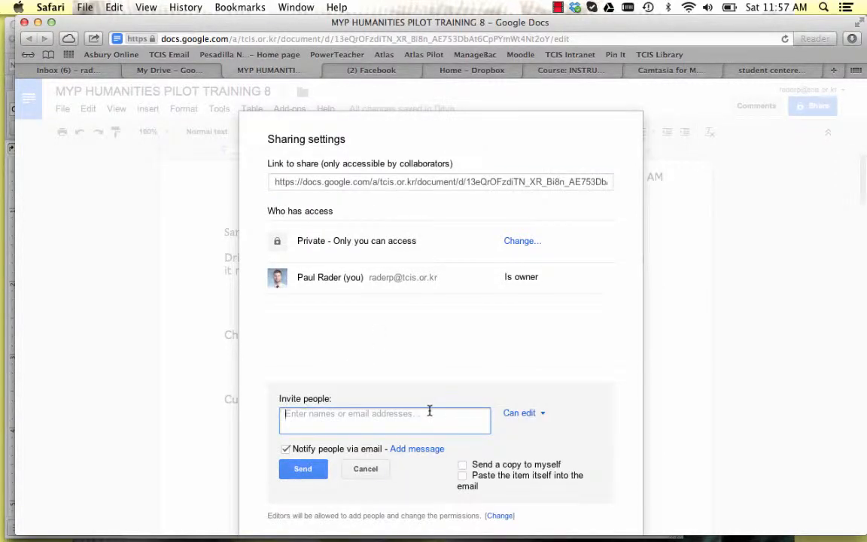
{"action": "left_click", "coordinate": [537, 419]}
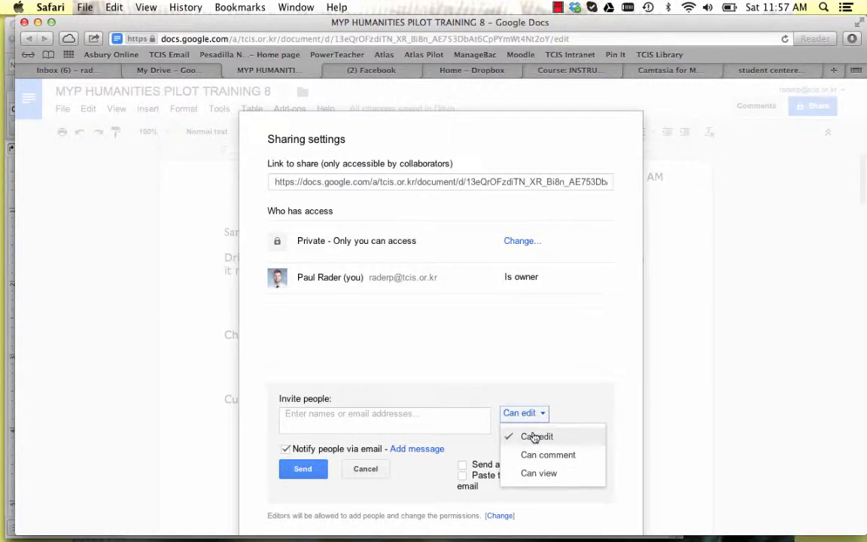
{"action": "left_click", "coordinate": [452, 424]}
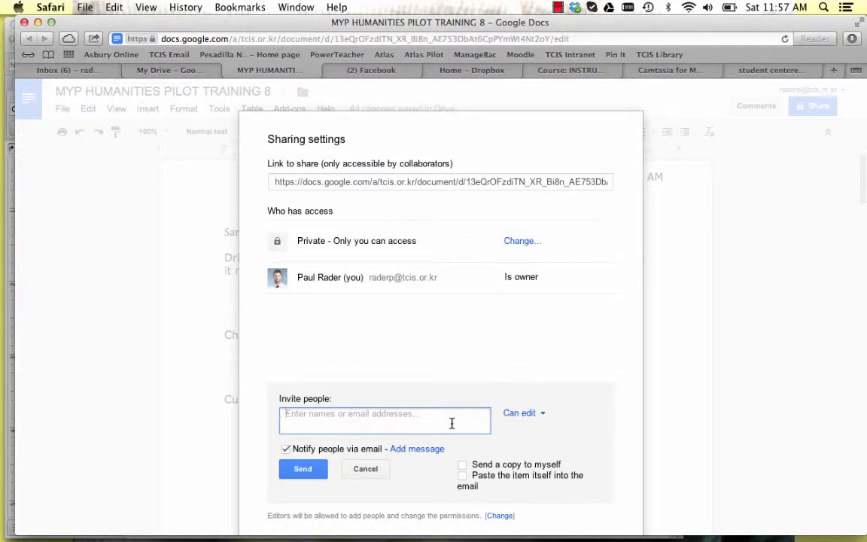
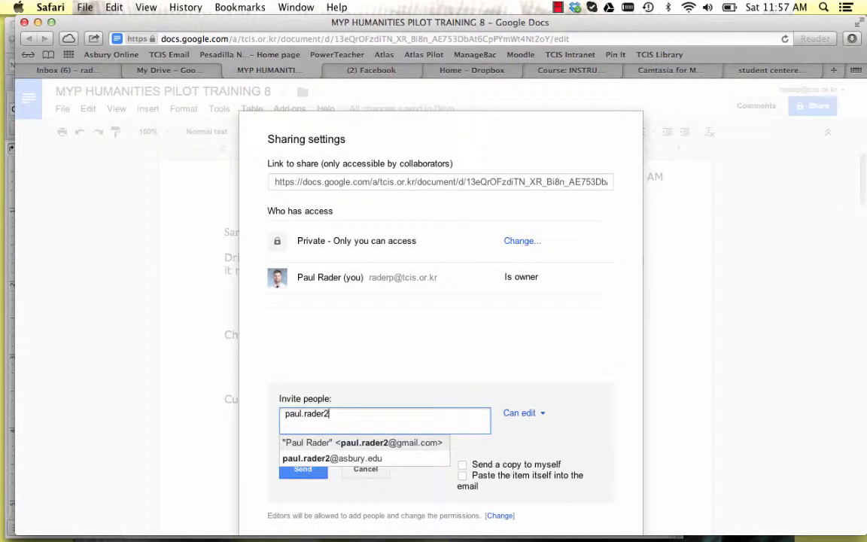
{"action": "key", "text": "Return"}
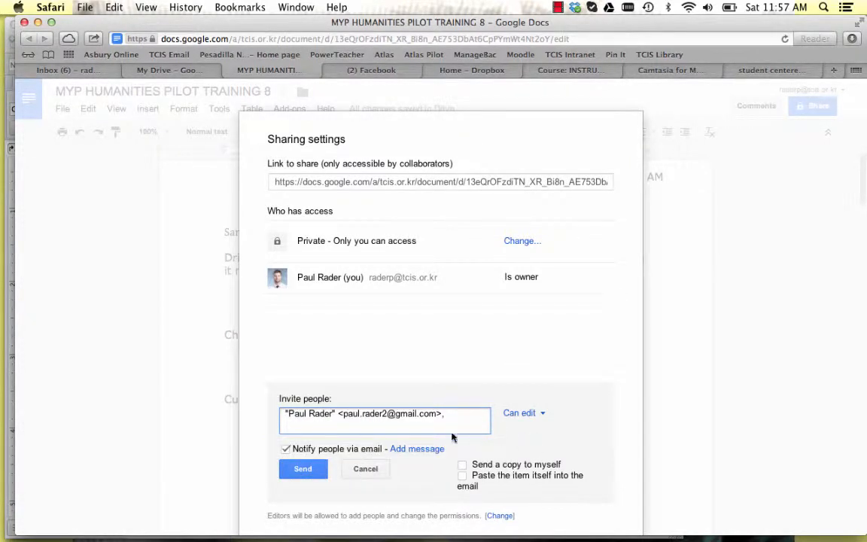
Add the invitation message "Hey, Let's work on this MYP Pilot training together this weekend. Principal wants to see our work on Tuesday.".
{"action": "left_click", "coordinate": [406, 448]}
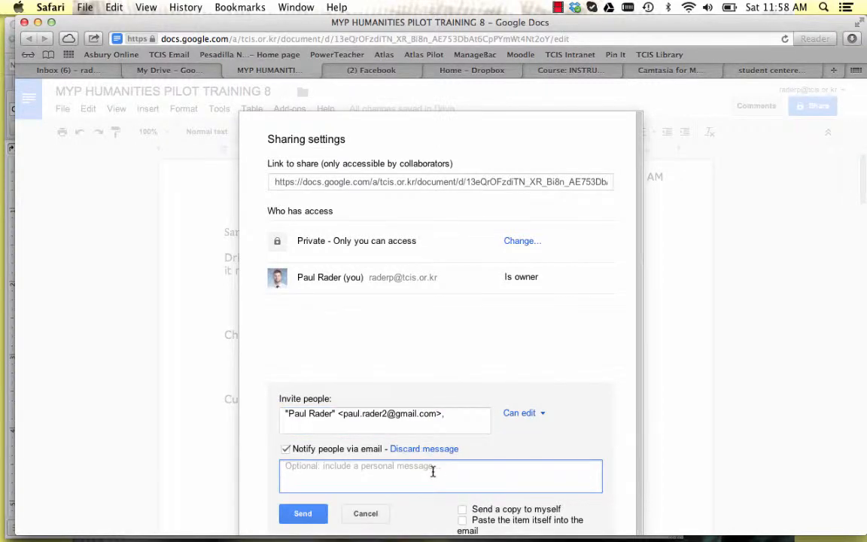
{"action": "type", "text": "Hey, Let's work"}
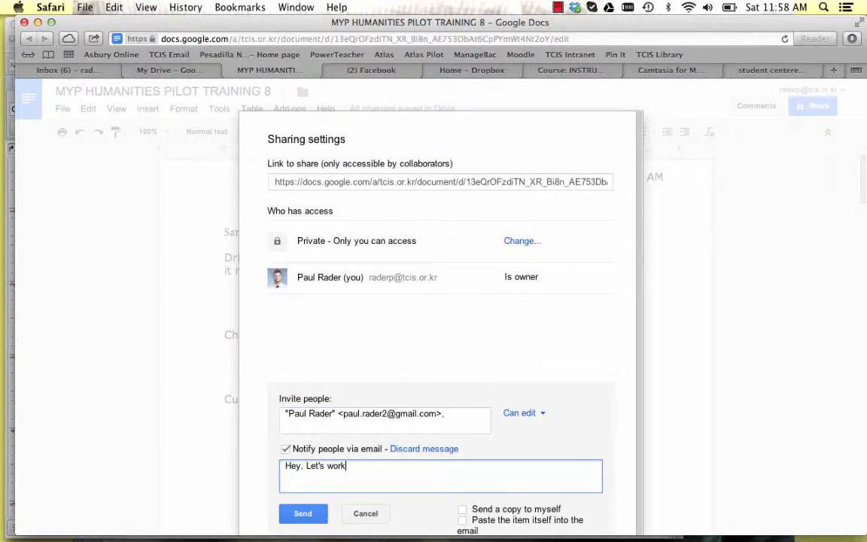
{"action": "type", "text": " on this MYP Pilot training"}
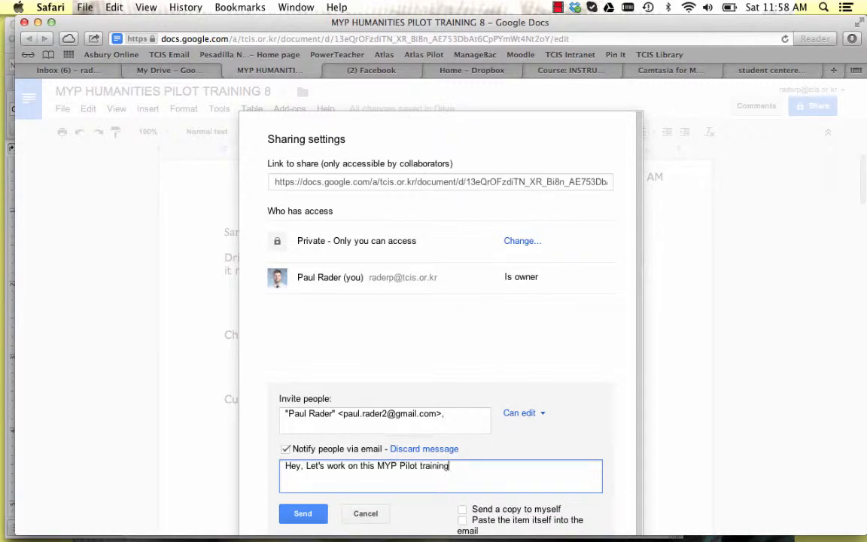
{"action": "type", "text": " together this weekend. "}
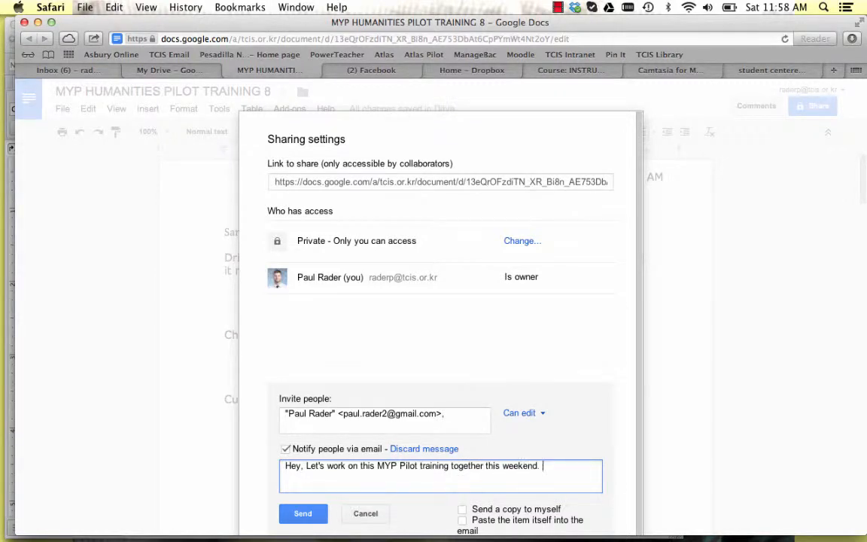
{"action": "type", "text": "Principal wants to see our work on Tuesday."}
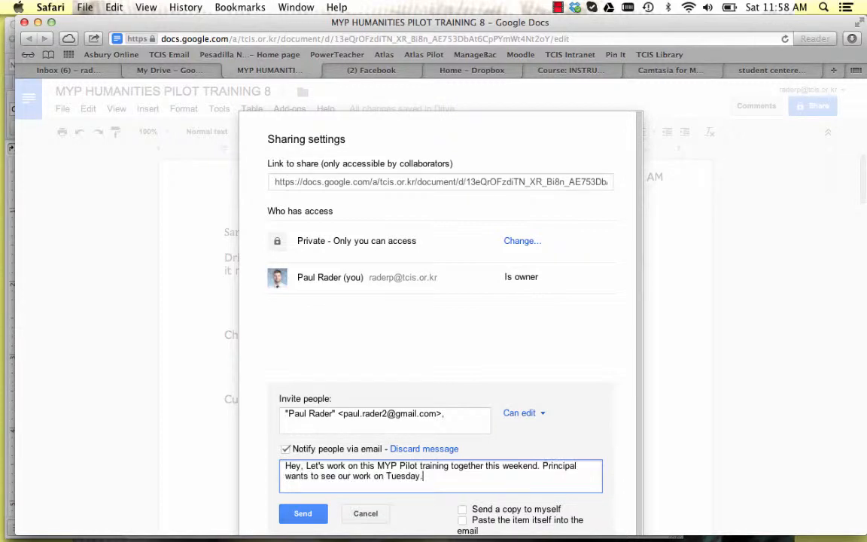
Send the sharing invitation and confirm sharing with someone outside the organization.
{"action": "scroll", "coordinate": [440, 324], "scroll_direction": "down", "scroll_amount": 1}
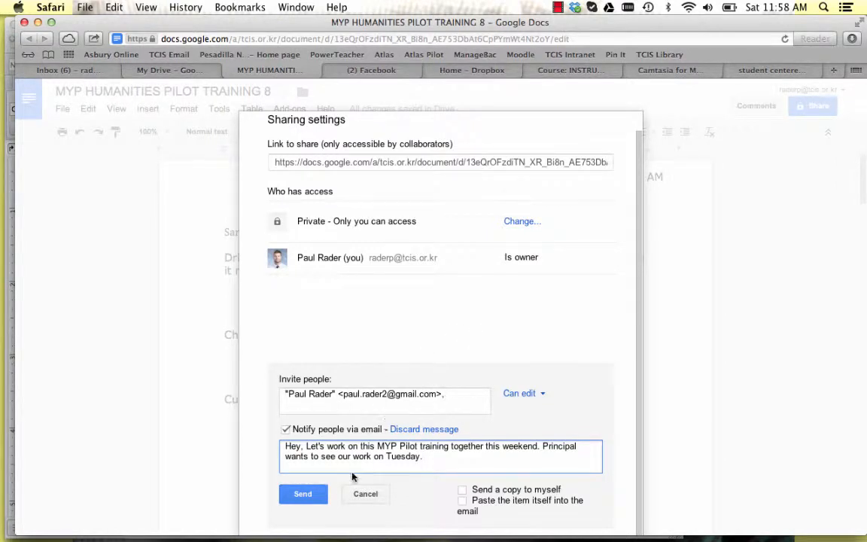
{"action": "left_click", "coordinate": [307, 493]}
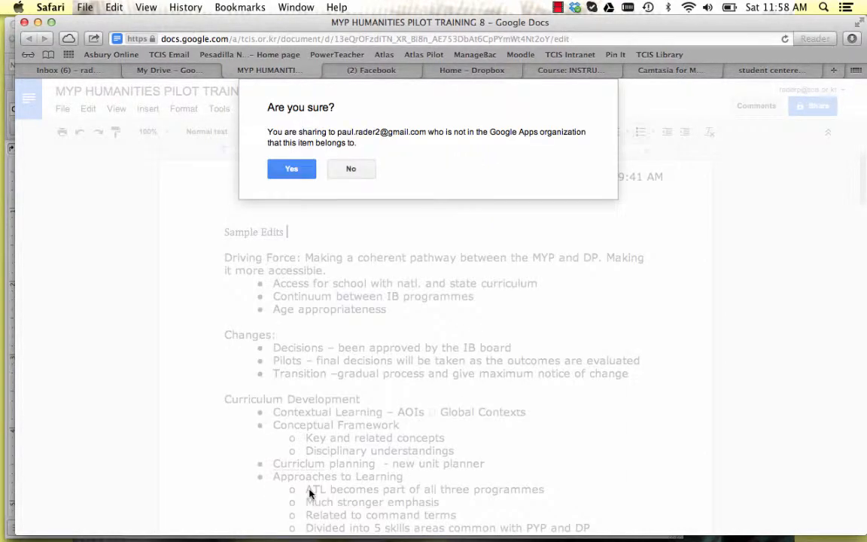
{"action": "left_click", "coordinate": [282, 173]}
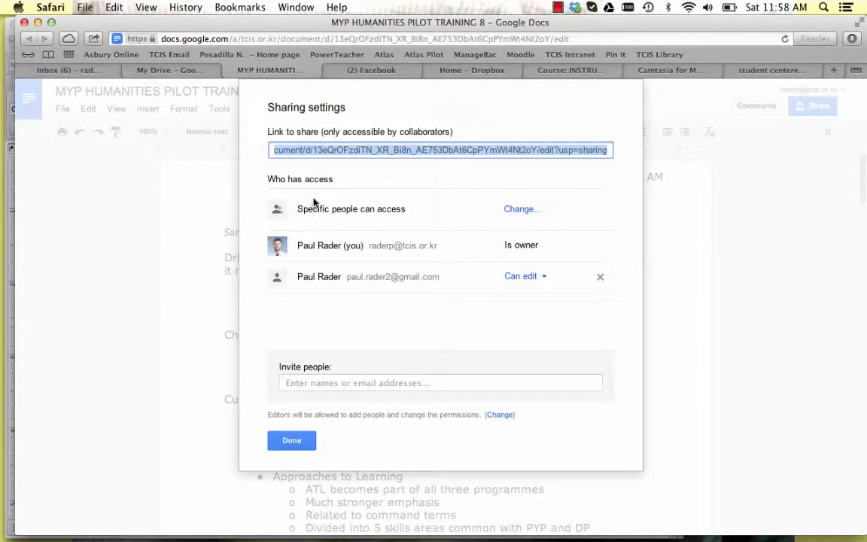
Examine the permission levels available for the invited collaborator, keep "Can edit", and close the sharing settings.
{"action": "left_click", "coordinate": [542, 278]}
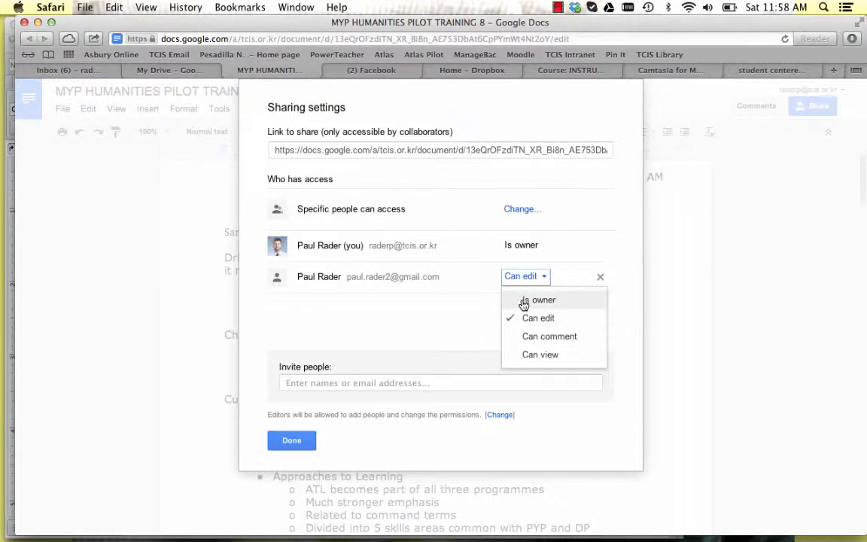
{"action": "left_click", "coordinate": [465, 309]}
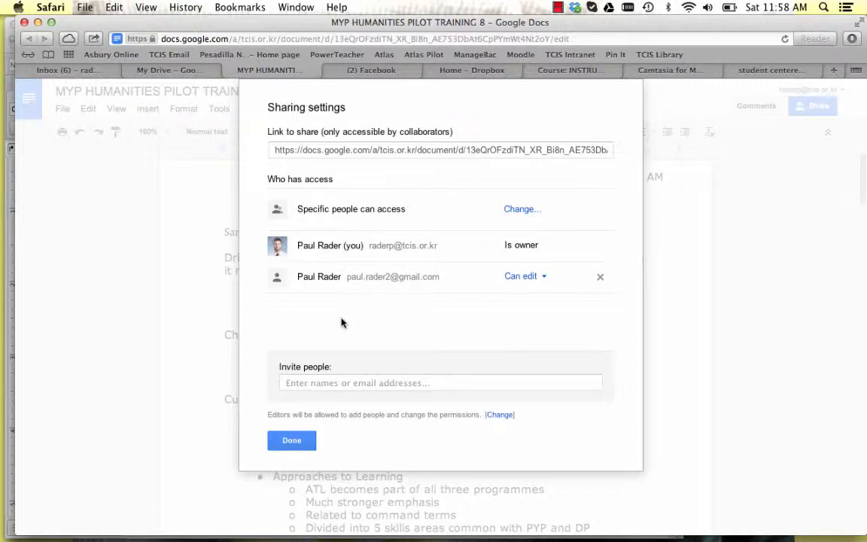
{"action": "left_click", "coordinate": [301, 441]}
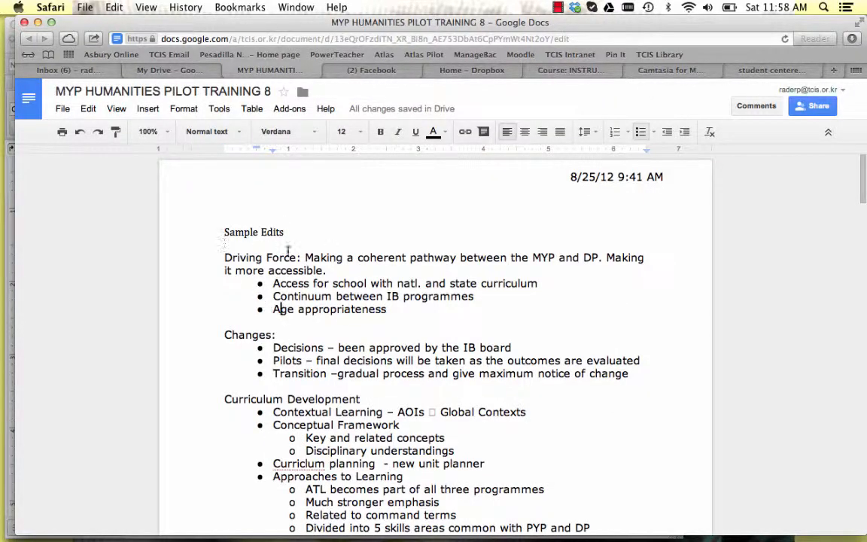
Return to the My Drive file list and minimize the upload status window.
{"action": "left_click", "coordinate": [188, 72]}
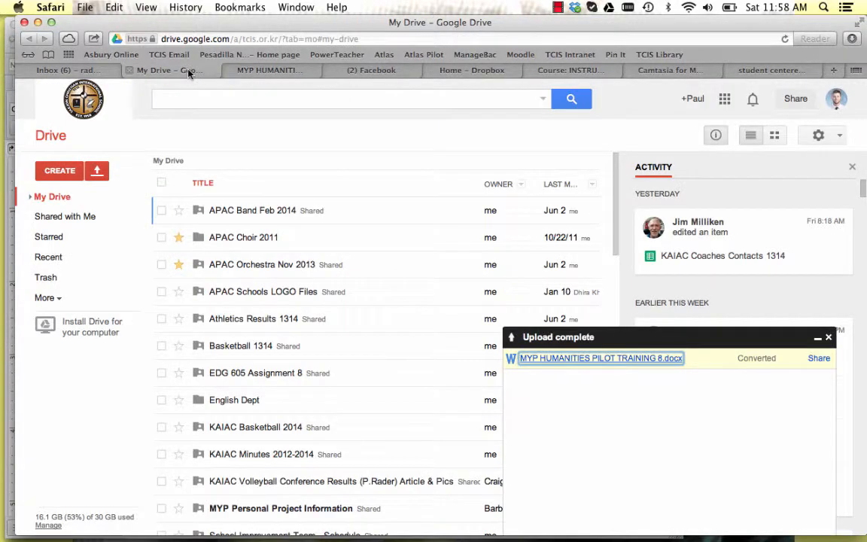
{"action": "left_click", "coordinate": [818, 338]}
{"action": "left_click", "coordinate": [179, 237]}
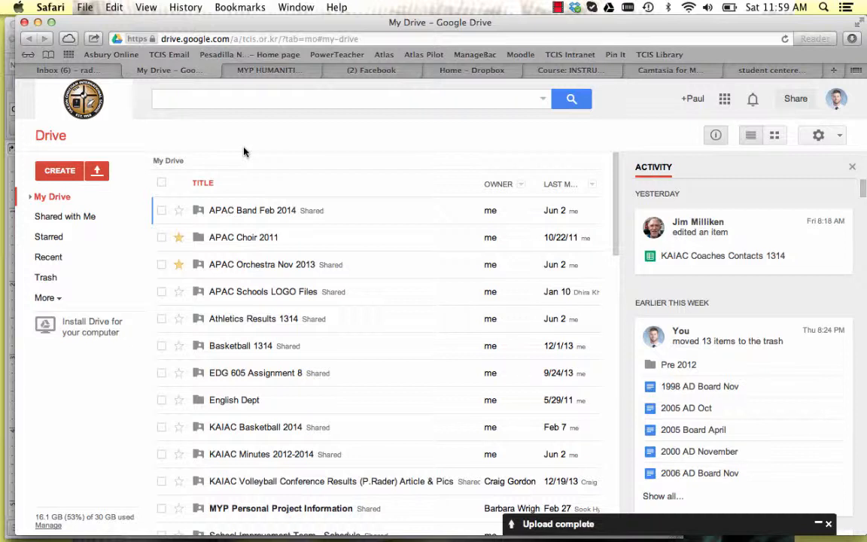
Expand the My Drive folder tree and open the "EDG 605 Assignment 8" folder.
{"action": "left_click", "coordinate": [30, 198]}
{"action": "scroll", "coordinate": [117, 320], "scroll_direction": "down", "scroll_amount": 3}
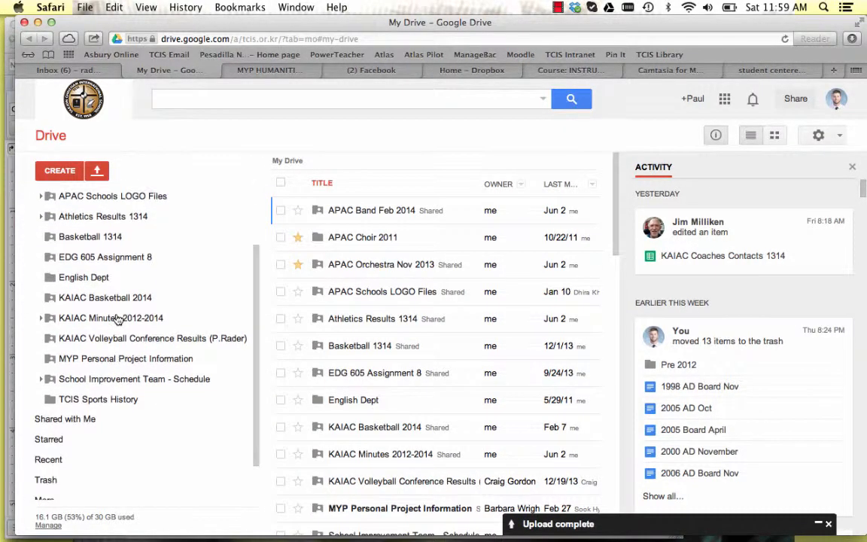
{"action": "scroll", "coordinate": [118, 319], "scroll_direction": "up", "scroll_amount": 3}
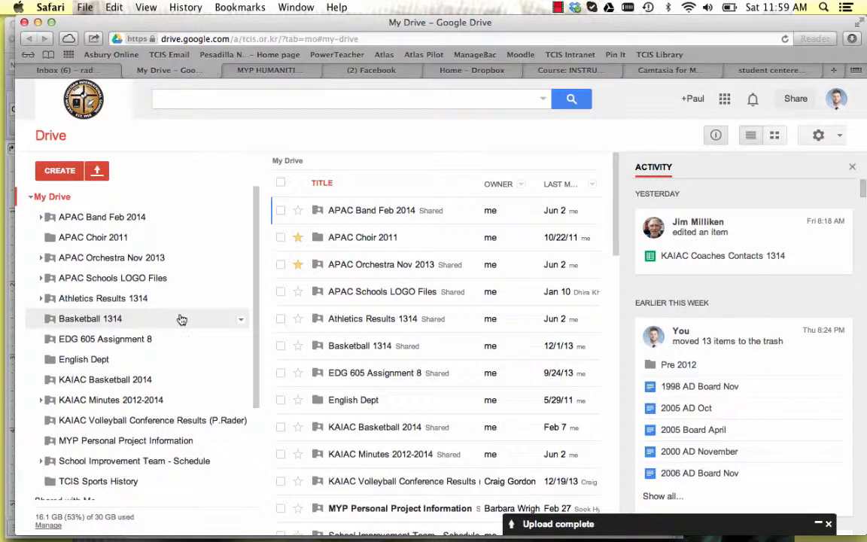
{"action": "left_click", "coordinate": [121, 340]}
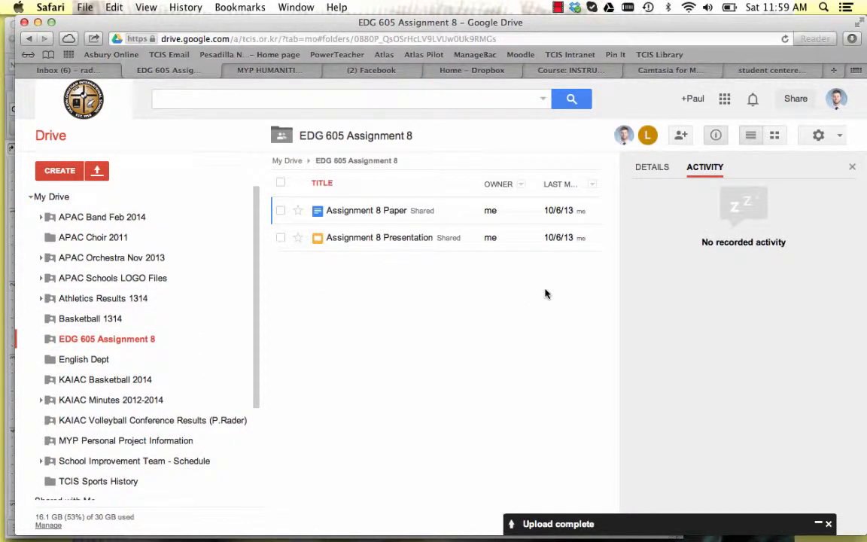
Open Assignment 8 Paper and Assignment 8 Presentation from the folder, and close the MYP HUMANITIES PILOT TRAINING 8 document.
{"action": "left_click", "coordinate": [367, 211]}
{"action": "left_click", "coordinate": [226, 70]}
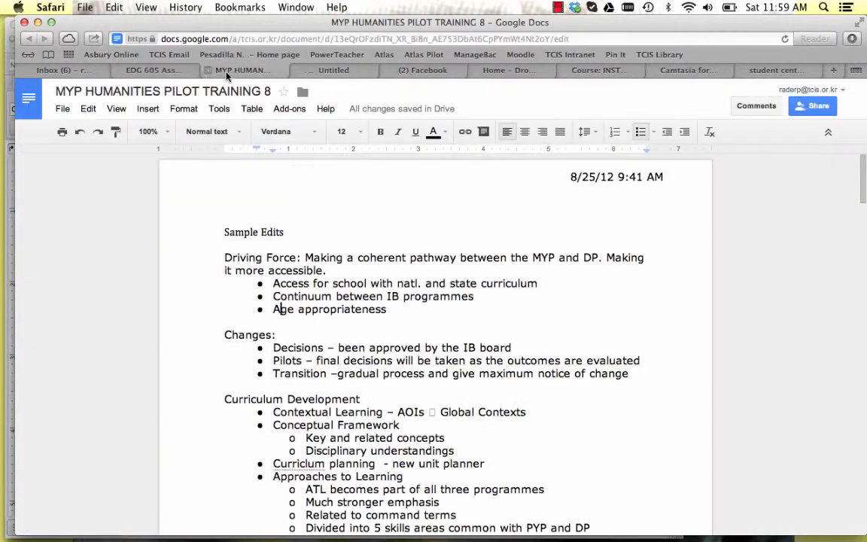
{"action": "left_click", "coordinate": [155, 70]}
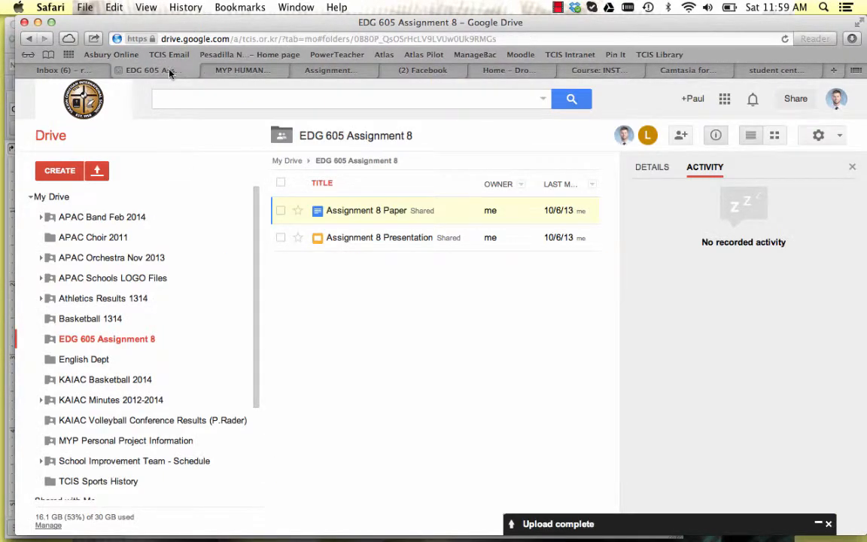
{"action": "left_click", "coordinate": [361, 240]}
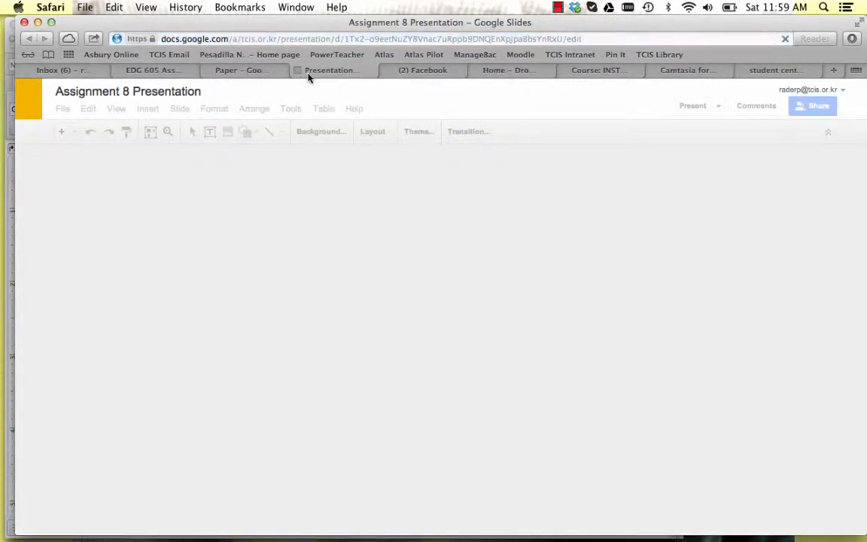
Read through Assignment 8 Paper from the issue statement to the APA references, and return to its beginning.
{"action": "left_click", "coordinate": [239, 70]}
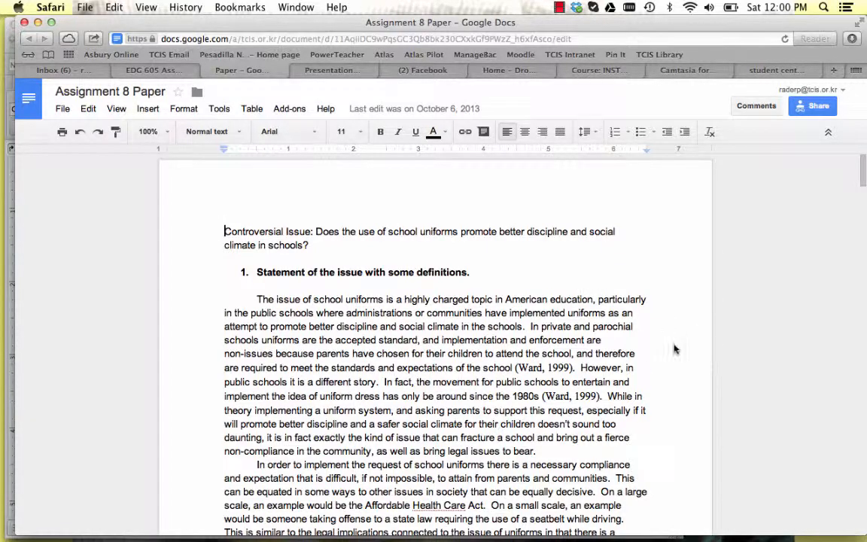
{"action": "scroll", "coordinate": [648, 351], "scroll_direction": "down", "scroll_amount": 5}
{"action": "scroll", "coordinate": [648, 352], "scroll_direction": "up", "scroll_amount": 2}
{"action": "scroll", "coordinate": [648, 352], "scroll_direction": "down", "scroll_amount": 15}
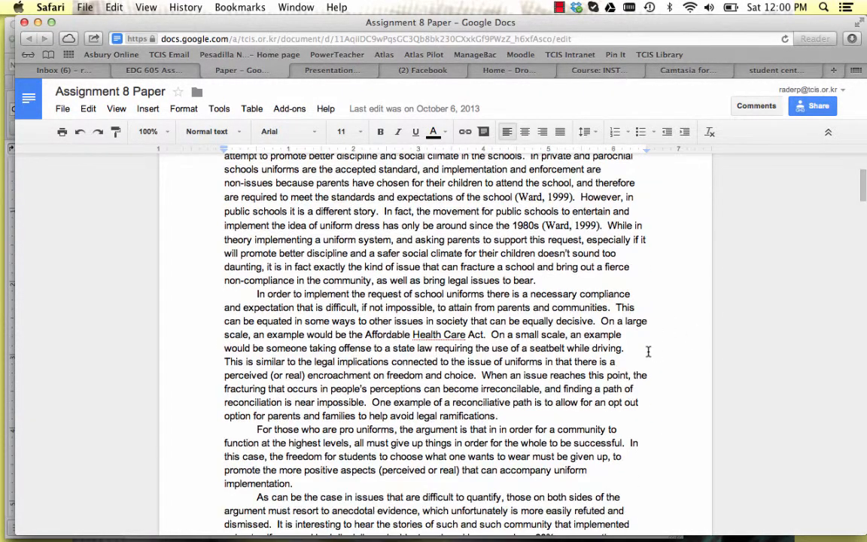
{"action": "scroll", "coordinate": [648, 351], "scroll_direction": "up", "scroll_amount": 15}
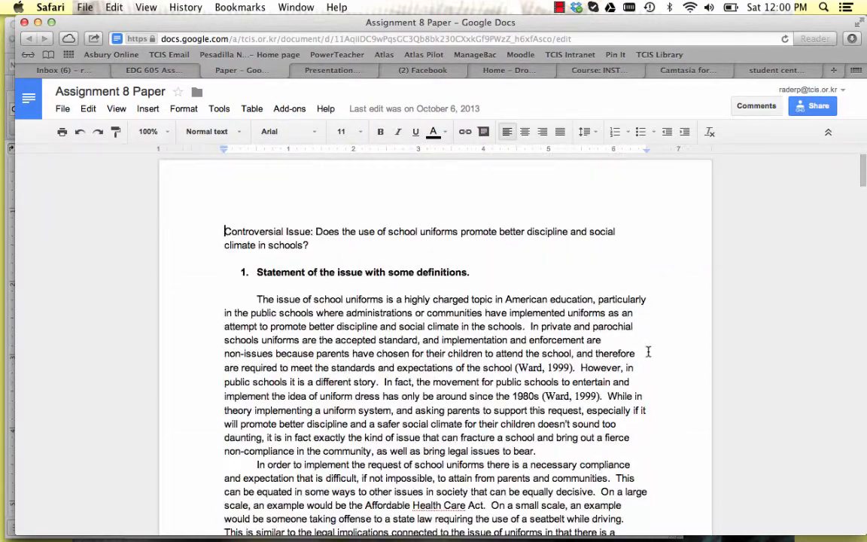
{"action": "scroll", "coordinate": [602, 316], "scroll_direction": "down", "scroll_amount": 8}
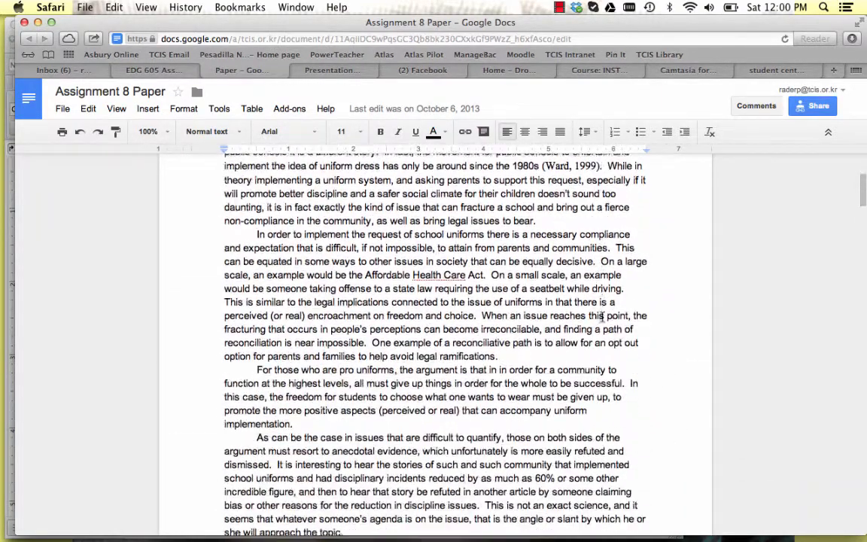
{"action": "scroll", "coordinate": [602, 316], "scroll_direction": "down", "scroll_amount": 20}
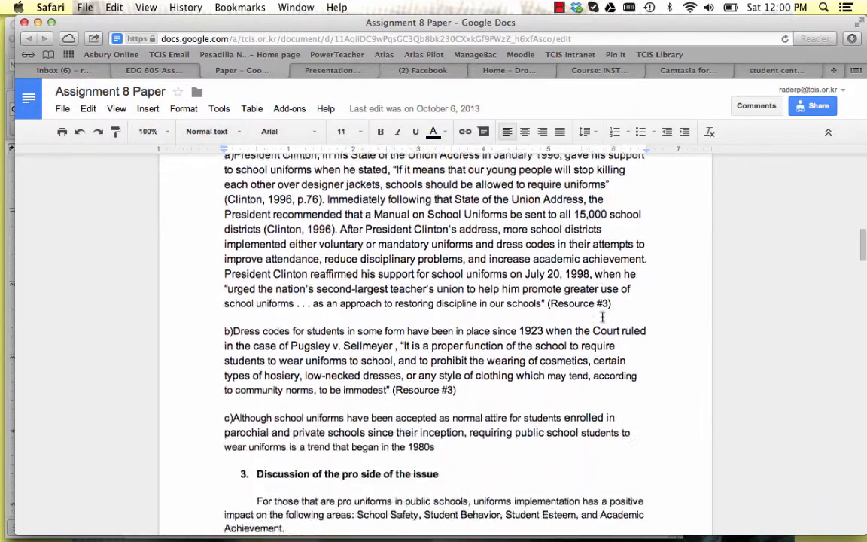
{"action": "scroll", "coordinate": [602, 316], "scroll_direction": "down", "scroll_amount": 20}
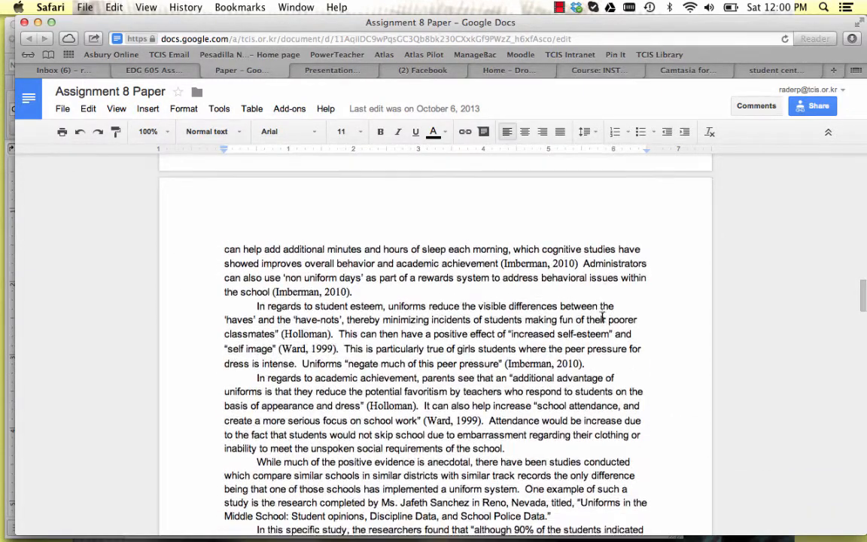
{"action": "scroll", "coordinate": [602, 316], "scroll_direction": "down", "scroll_amount": 20}
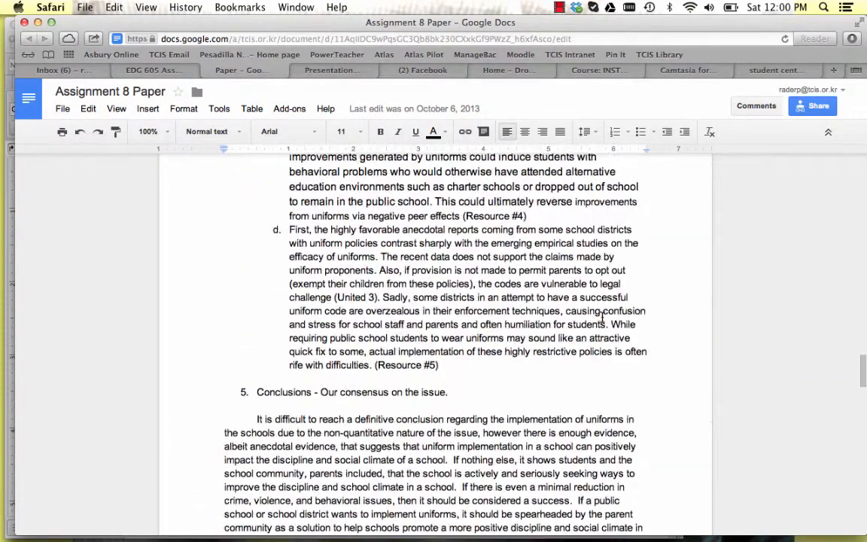
{"action": "scroll", "coordinate": [602, 316], "scroll_direction": "down", "scroll_amount": 12}
{"action": "scroll", "coordinate": [602, 316], "scroll_direction": "down", "scroll_amount": 4}
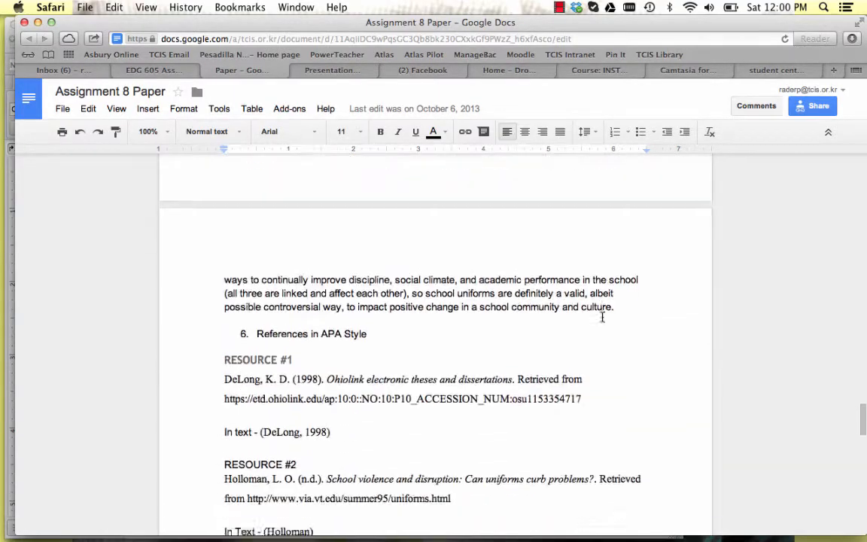
{"action": "scroll", "coordinate": [602, 316], "scroll_direction": "up", "scroll_amount": 20}
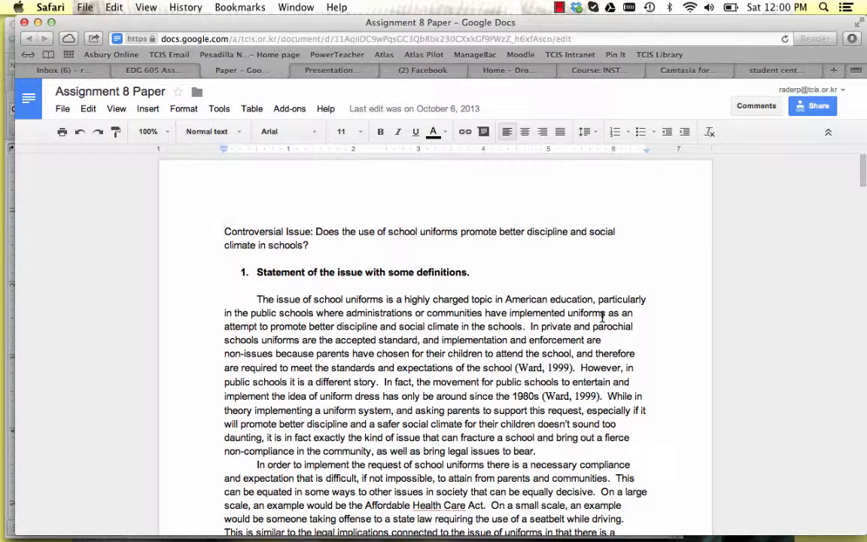
{"action": "scroll", "coordinate": [322, 325], "scroll_direction": "down", "scroll_amount": 2}
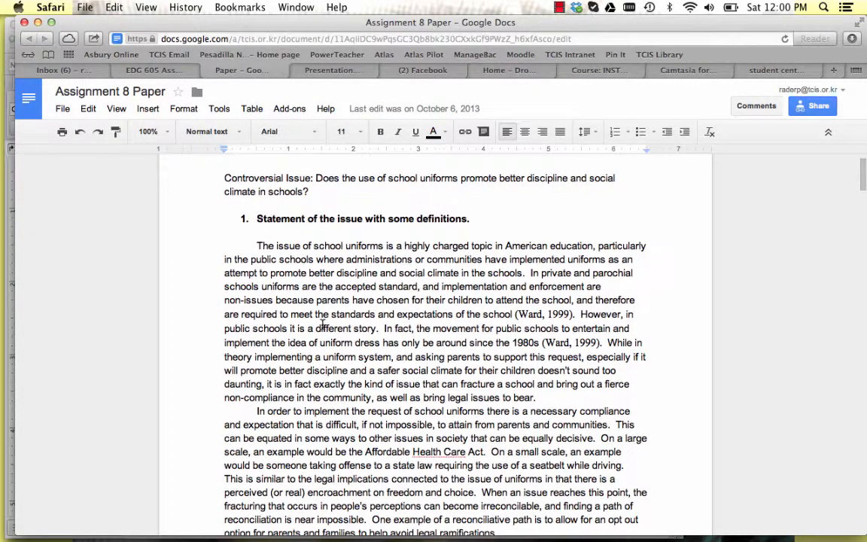
{"action": "scroll", "coordinate": [413, 359], "scroll_direction": "up", "scroll_amount": 1}
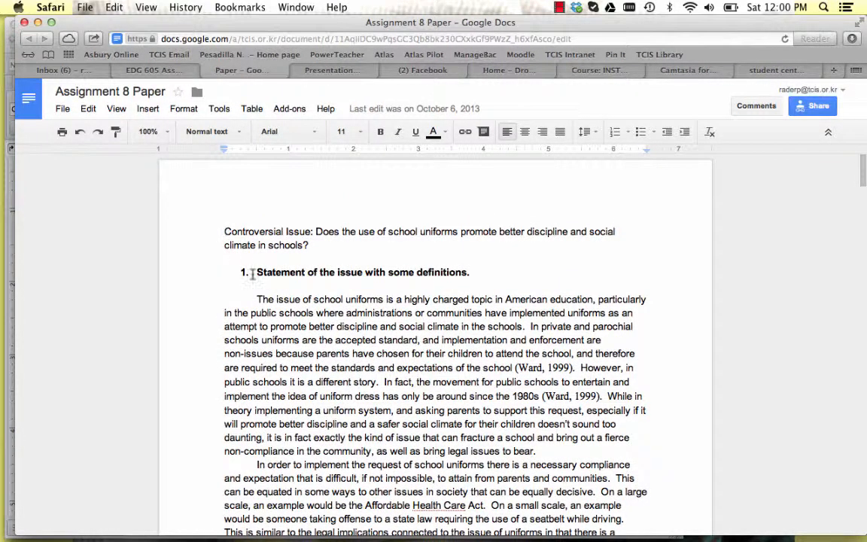
View the Assignment 8 Presentation slides in order from the title slide to "CONCLUSIONS CONT'D".
{"action": "left_click", "coordinate": [332, 74]}
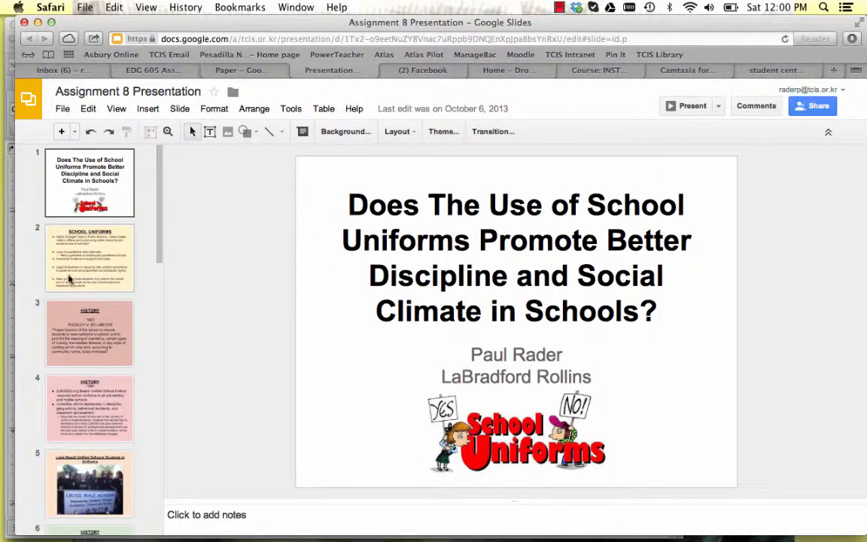
{"action": "left_click", "coordinate": [96, 203]}
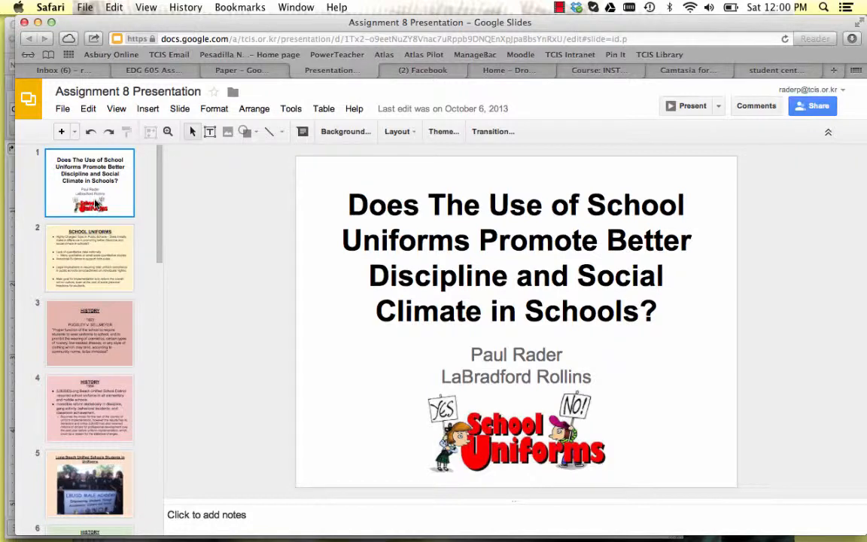
{"action": "key", "text": "Down"}
{"action": "key", "text": "Down"}
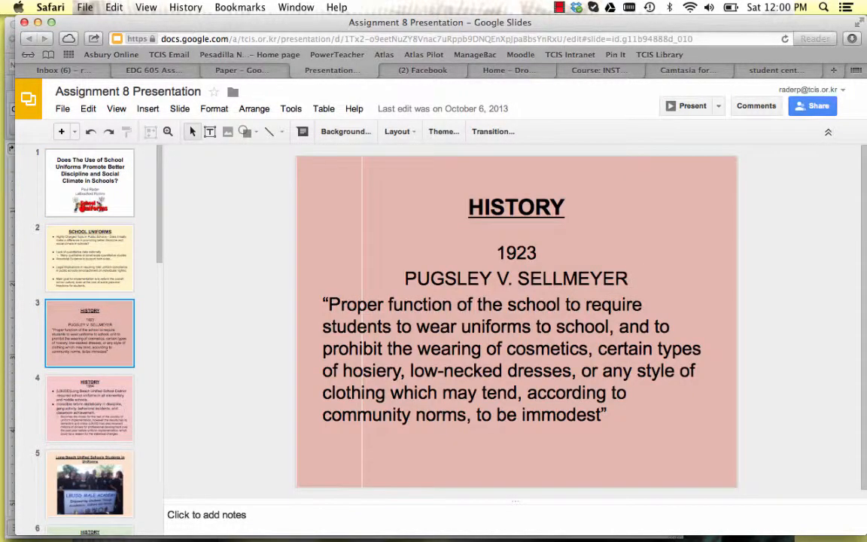
{"action": "key", "text": "Down"}
{"action": "key", "text": "Down"}
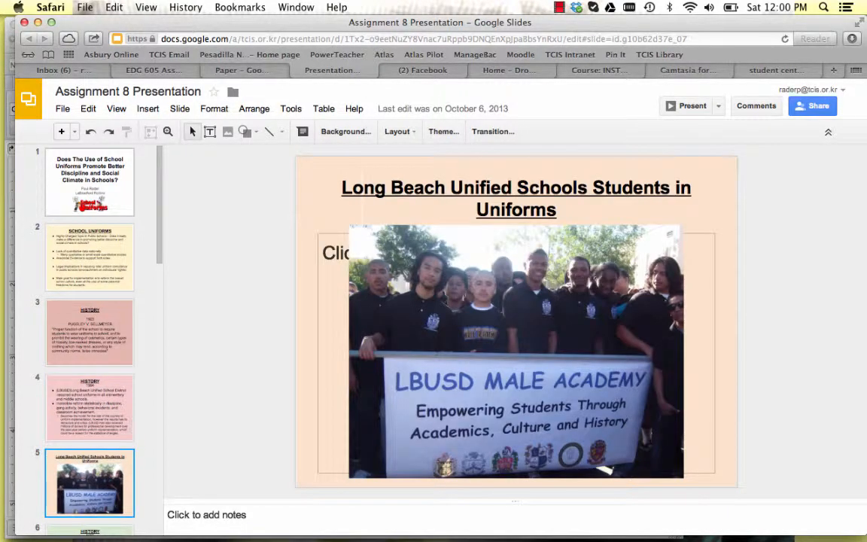
{"action": "key", "text": "Down"}
{"action": "key", "text": "Down"}
{"action": "key", "text": "Down"}
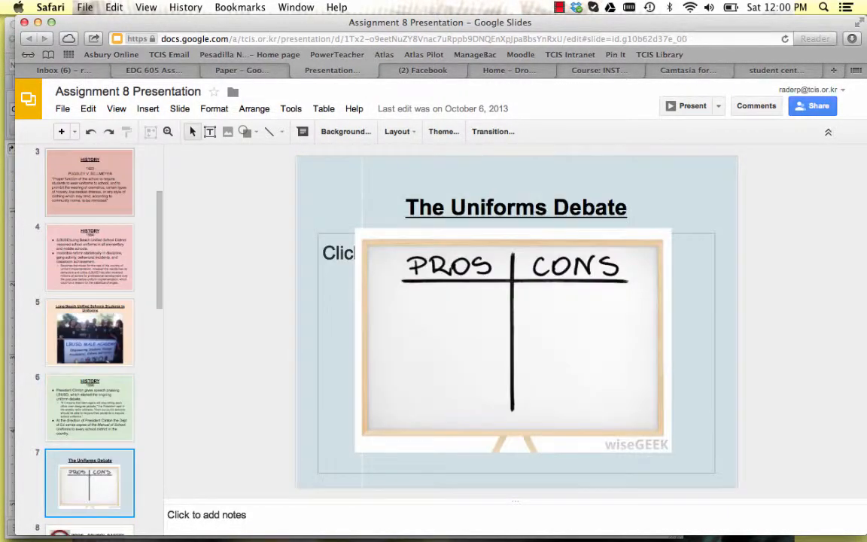
{"action": "key", "text": "Down"}
{"action": "key", "text": "Down"}
{"action": "key", "text": "Down"}
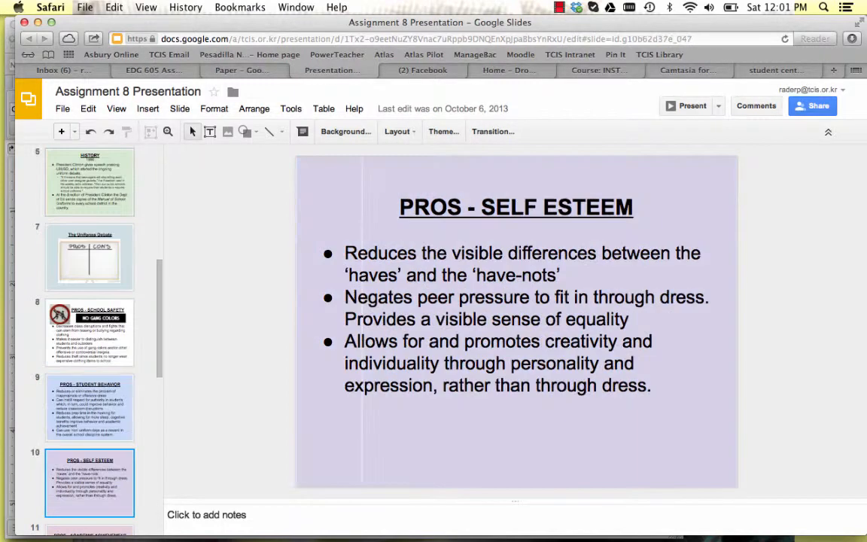
{"action": "key", "text": "Down"}
{"action": "key", "text": "Down"}
{"action": "key", "text": "Down"}
{"action": "key", "text": "Down"}
{"action": "key", "text": "Down"}
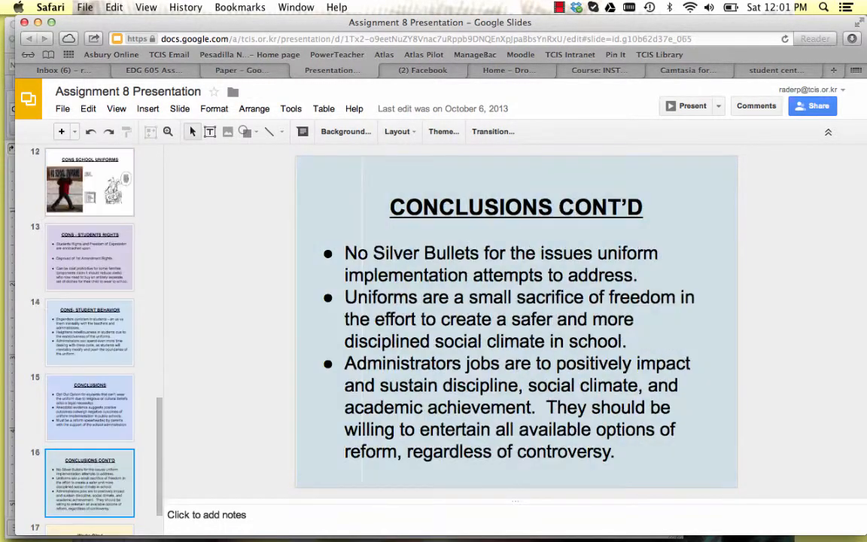
{"action": "scroll", "coordinate": [98, 267], "scroll_direction": "up", "scroll_amount": 10}
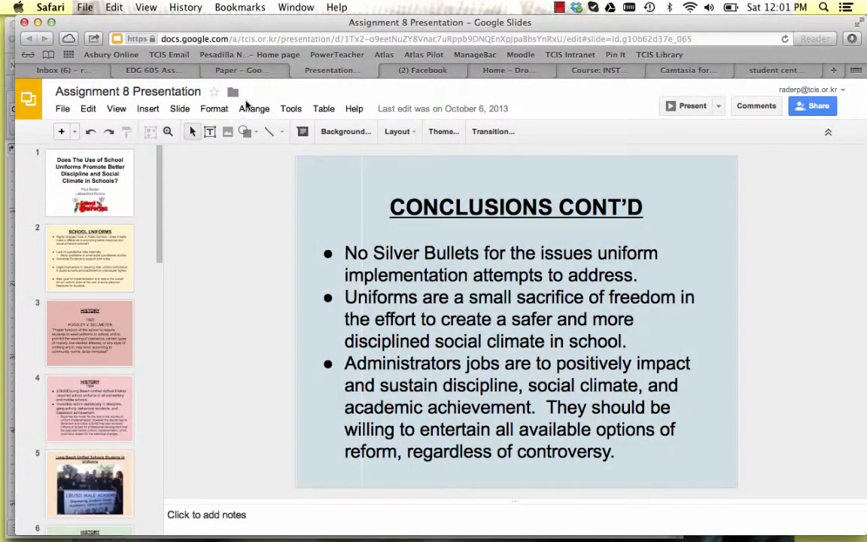
Close Assignment 8 Presentation and Assignment 8 Paper to return to the Drive folder.
{"action": "left_click", "coordinate": [298, 70]}
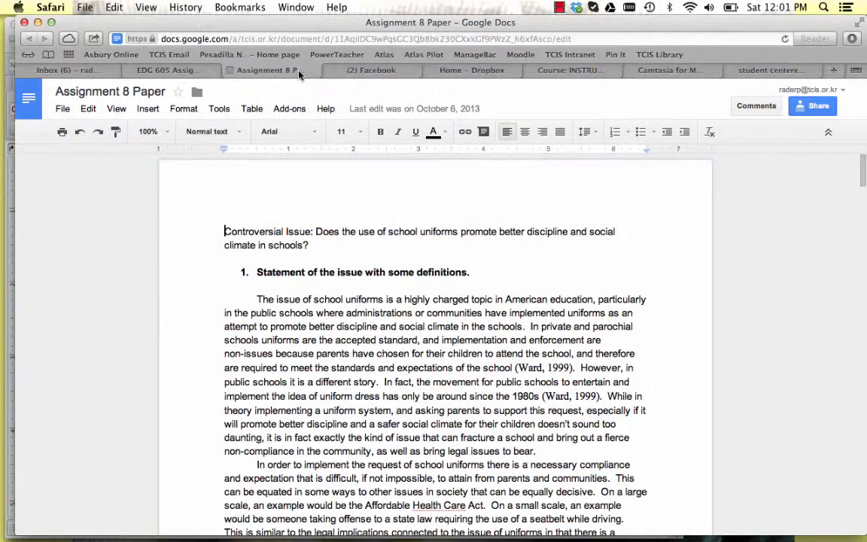
{"action": "left_click", "coordinate": [230, 71]}
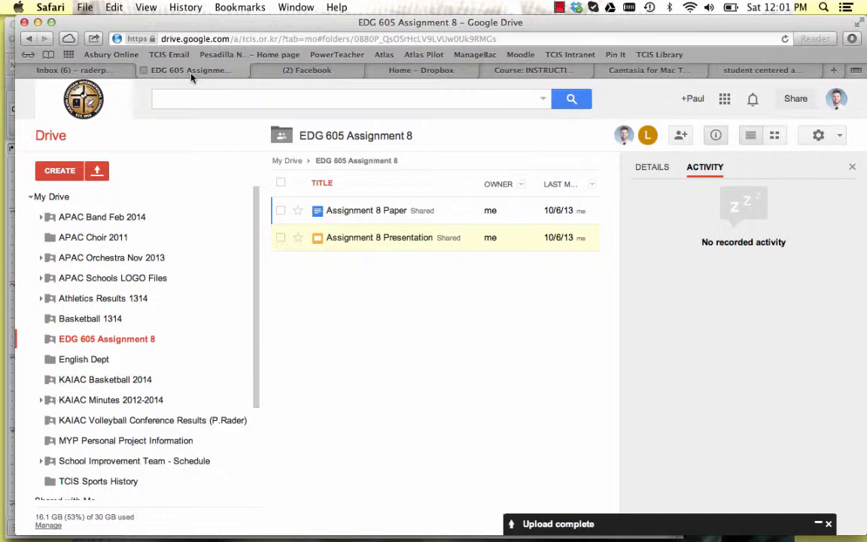
Open Assignment 8 Paper and examine its add-on, tool and view options.
{"action": "left_click", "coordinate": [340, 212]}
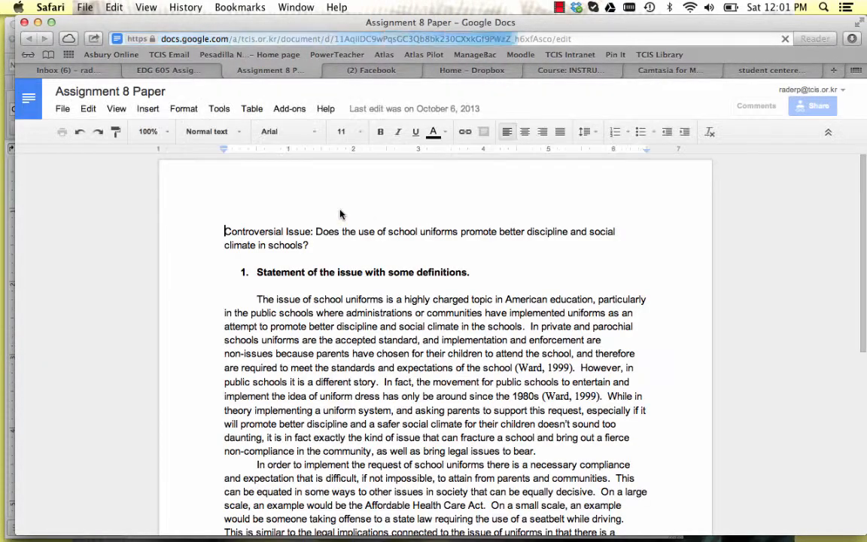
{"action": "left_click", "coordinate": [286, 110]}
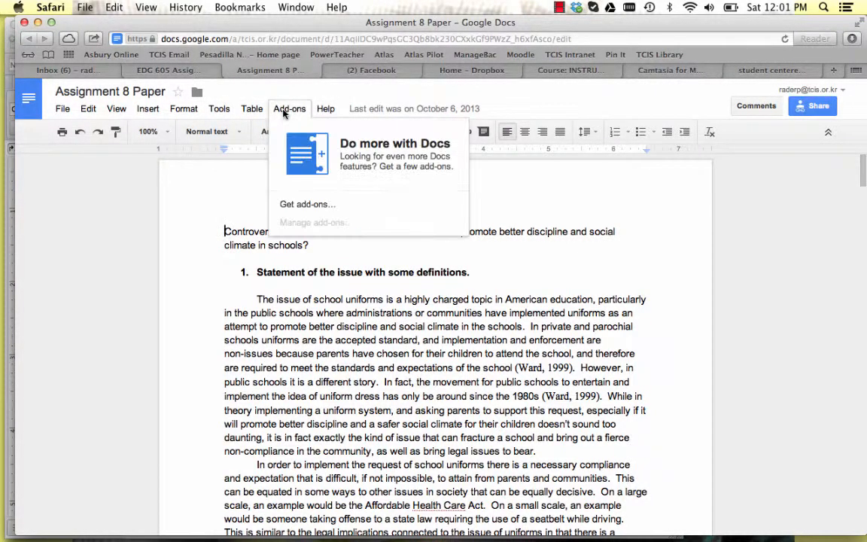
{"action": "left_click", "coordinate": [254, 110]}
{"action": "left_click", "coordinate": [222, 110]}
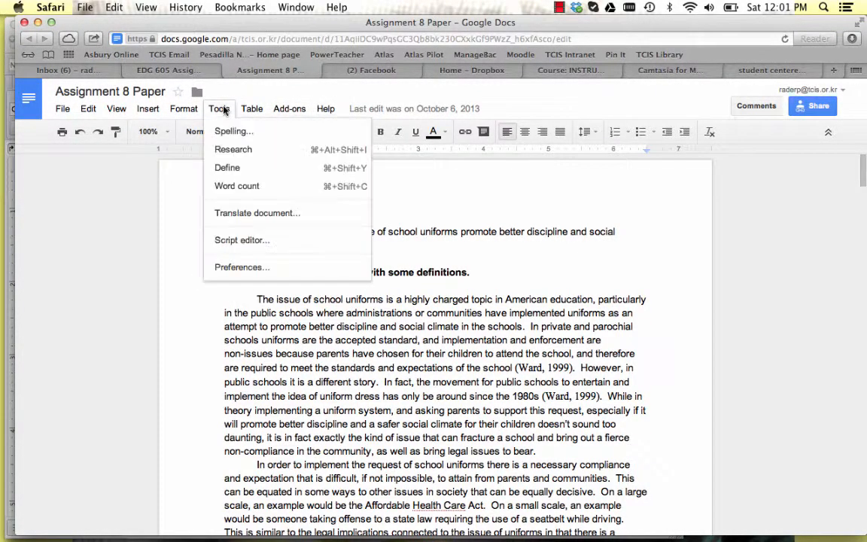
{"action": "mouse_move", "coordinate": [193, 111]}
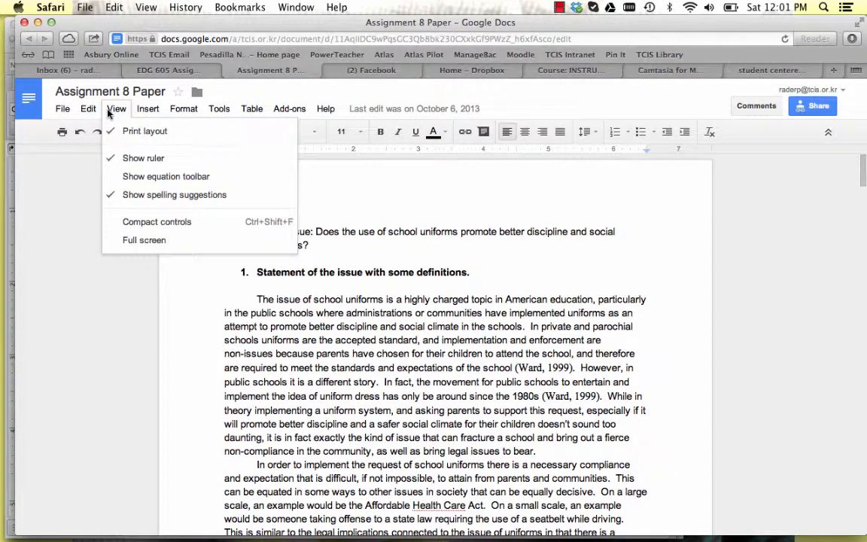
{"action": "mouse_move", "coordinate": [89, 113]}
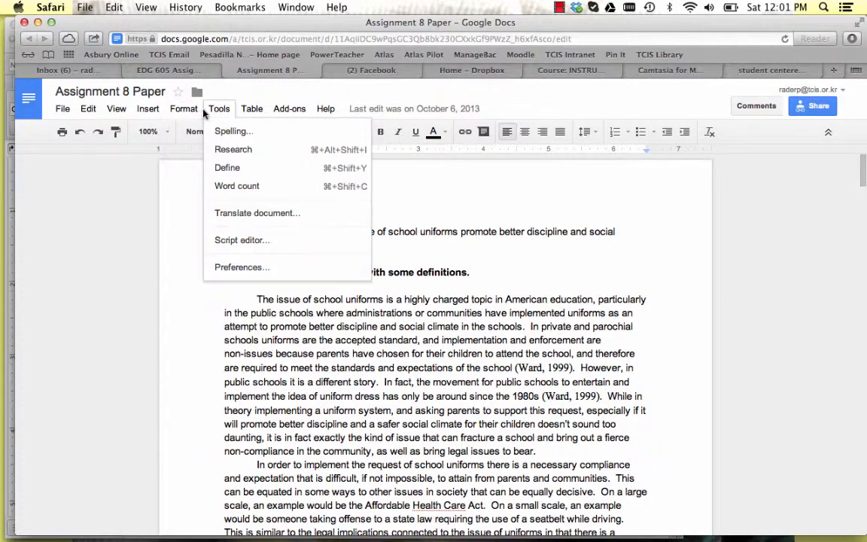
Open the paper's Script editor and close it, then close Assignment 8 Paper to return to the Drive folder.
{"action": "left_click", "coordinate": [254, 241]}
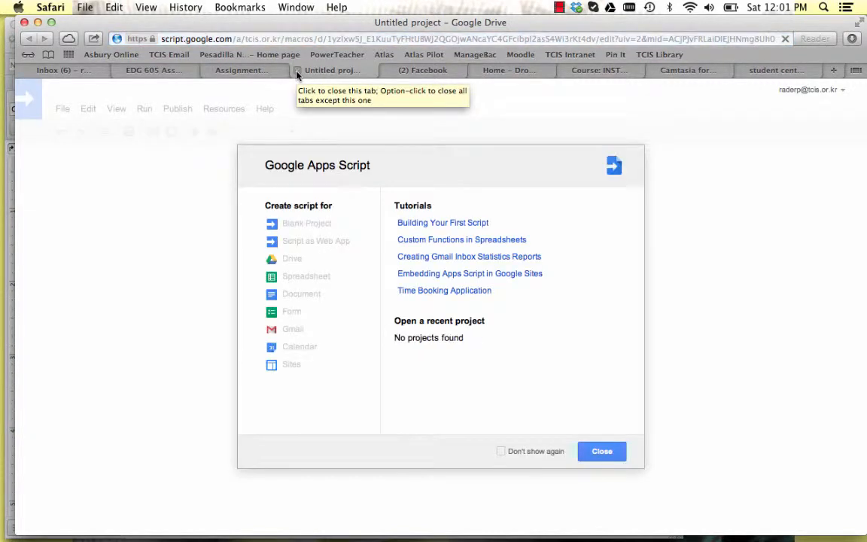
{"action": "left_click", "coordinate": [297, 70]}
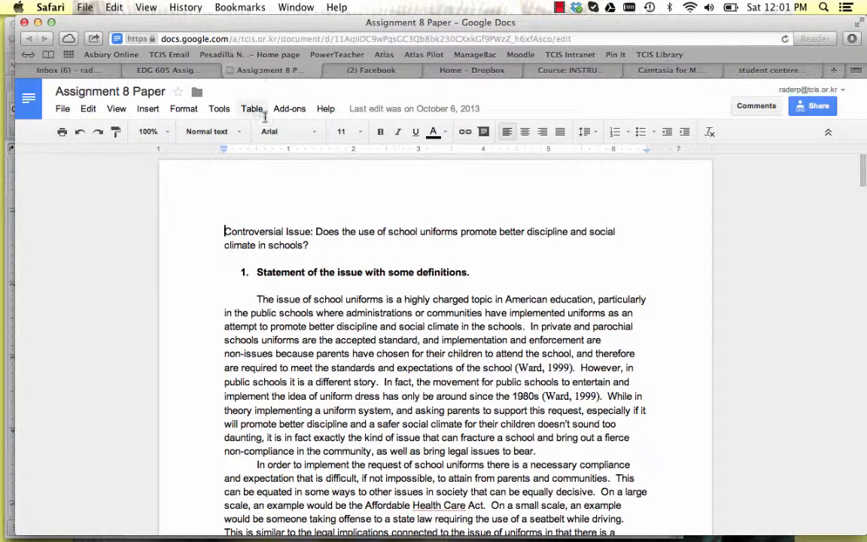
{"action": "scroll", "coordinate": [343, 299], "scroll_direction": "down", "scroll_amount": 2}
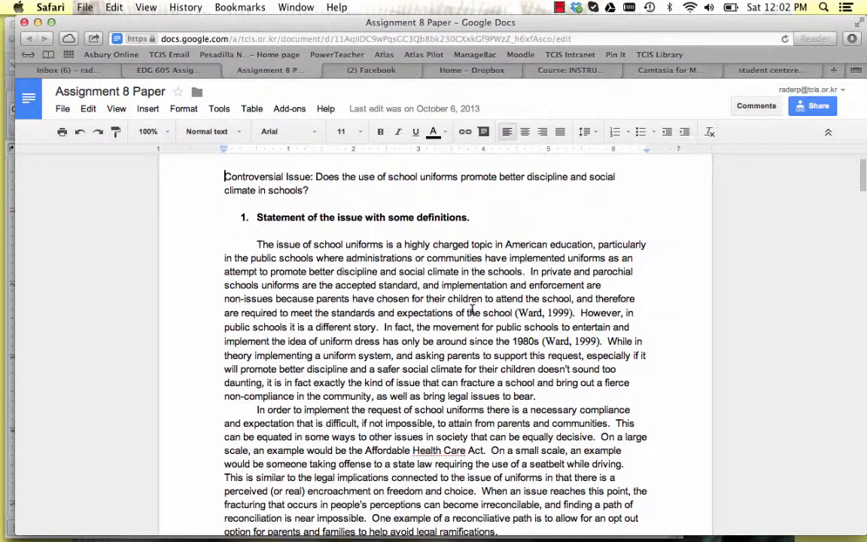
{"action": "scroll", "coordinate": [333, 221], "scroll_direction": "up", "scroll_amount": 2}
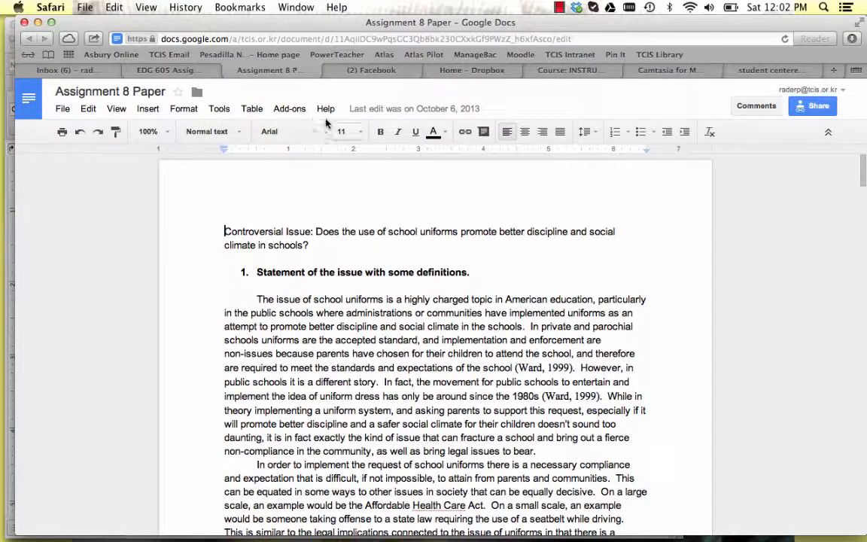
{"action": "left_click", "coordinate": [206, 69]}
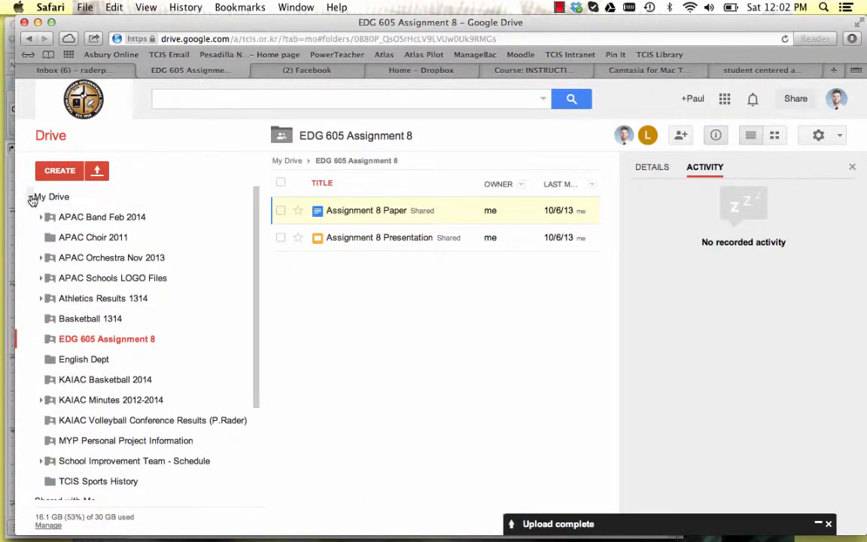
Collapse the My Drive folder tree and create a new form in the shared EDG 605 Assignment 8 folder.
{"action": "left_click", "coordinate": [32, 199]}
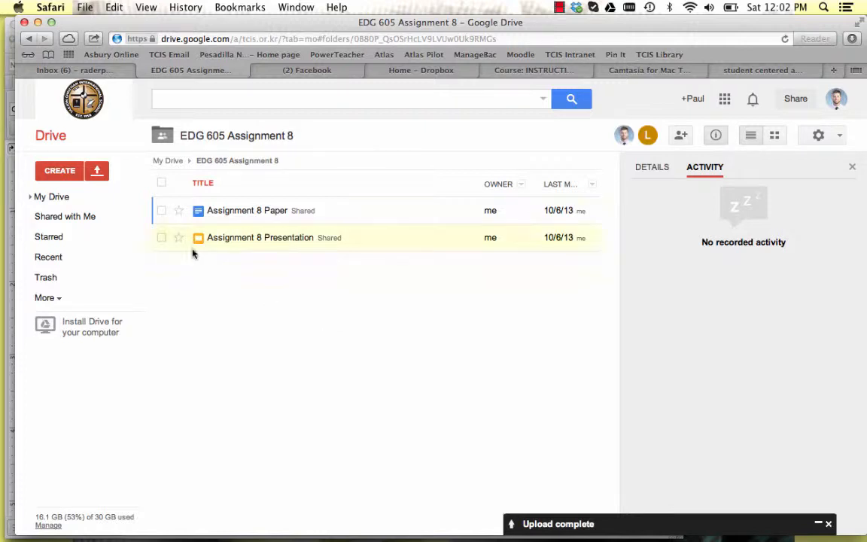
{"action": "left_click", "coordinate": [61, 173]}
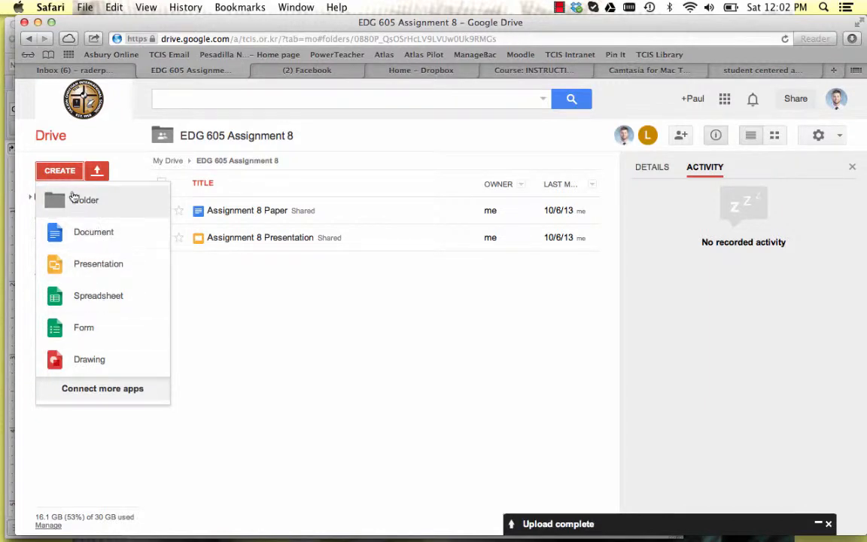
{"action": "left_click", "coordinate": [102, 332]}
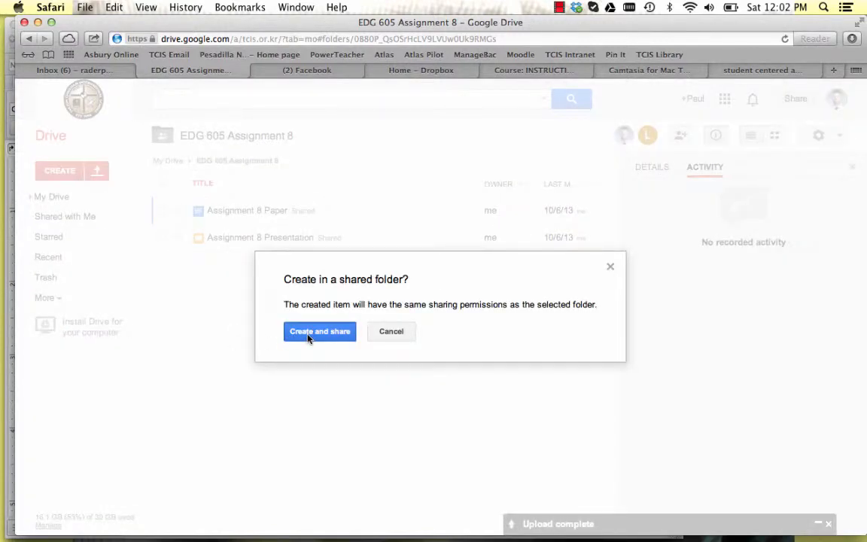
{"action": "left_click", "coordinate": [308, 336]}
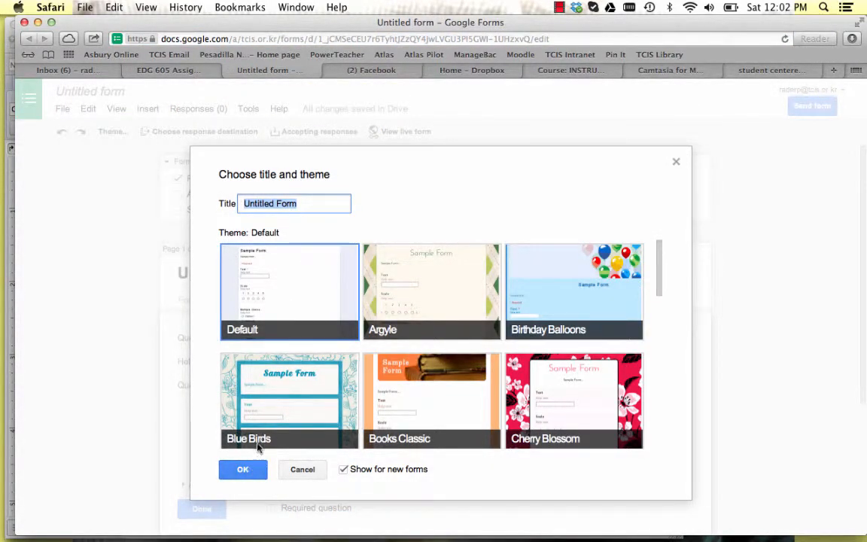
Title the form "Bell Ringer - March 3rd, 2014" and accept the Default theme.
{"action": "key", "text": "BackSpace"}
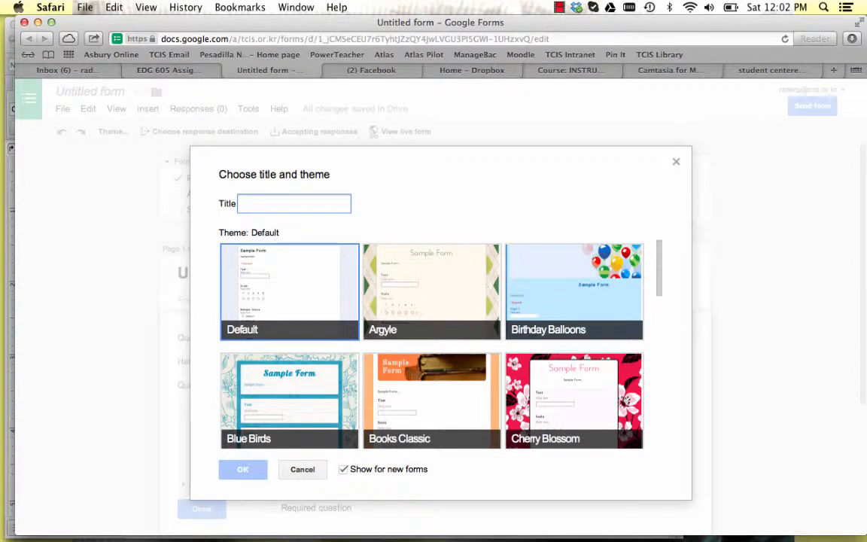
{"action": "type", "text": "Bell "}
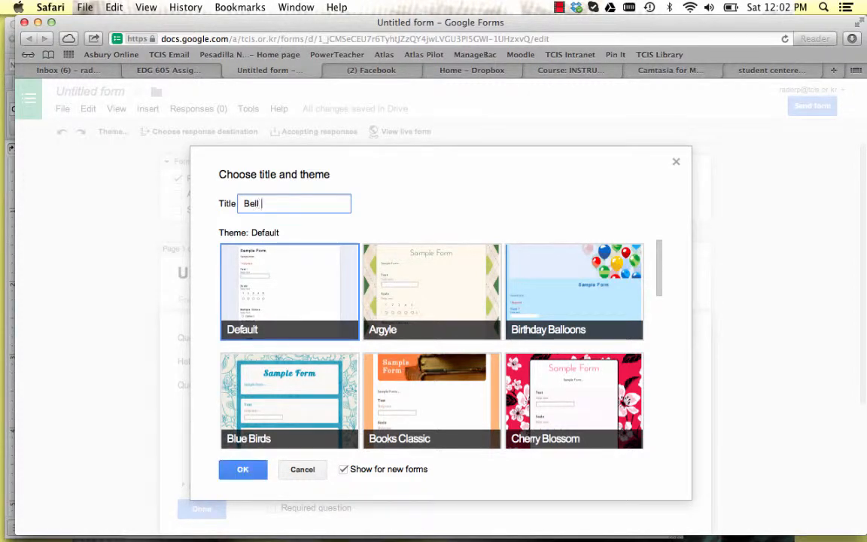
{"action": "type", "text": "Ringer - March 3"}
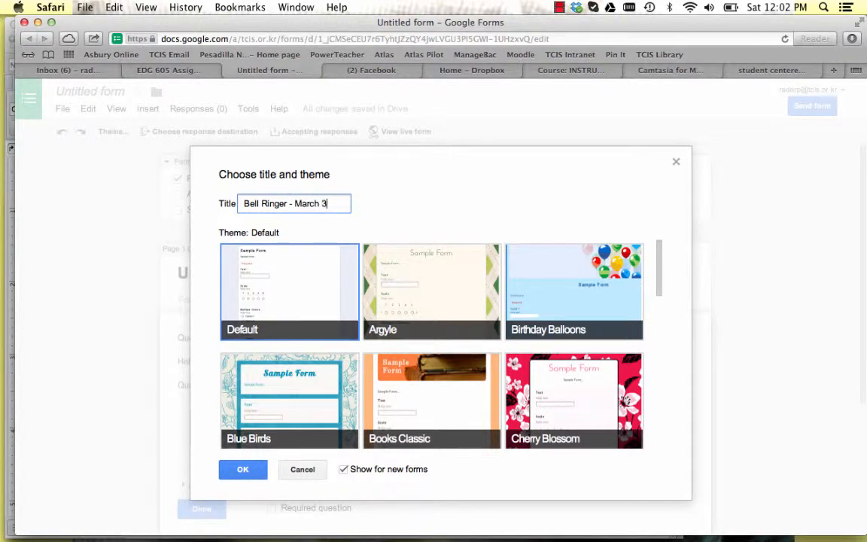
{"action": "type", "text": "rd, 2014"}
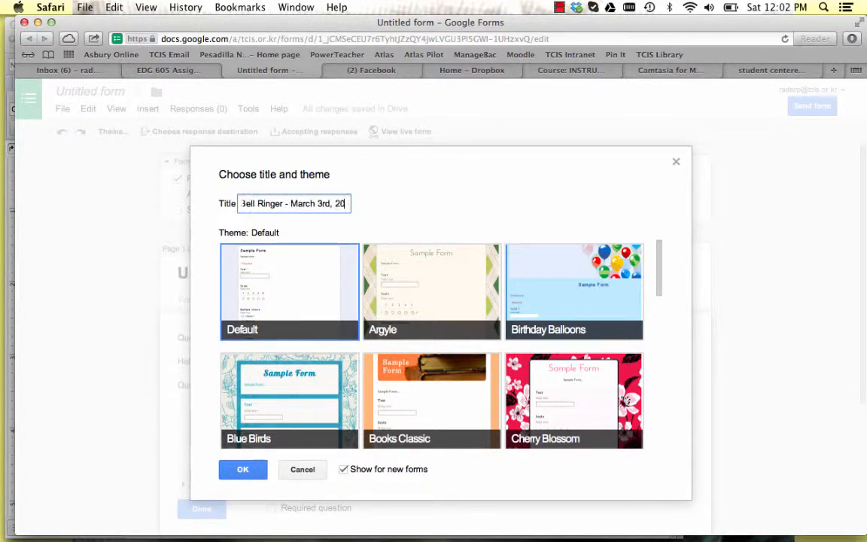
{"action": "left_click", "coordinate": [241, 470]}
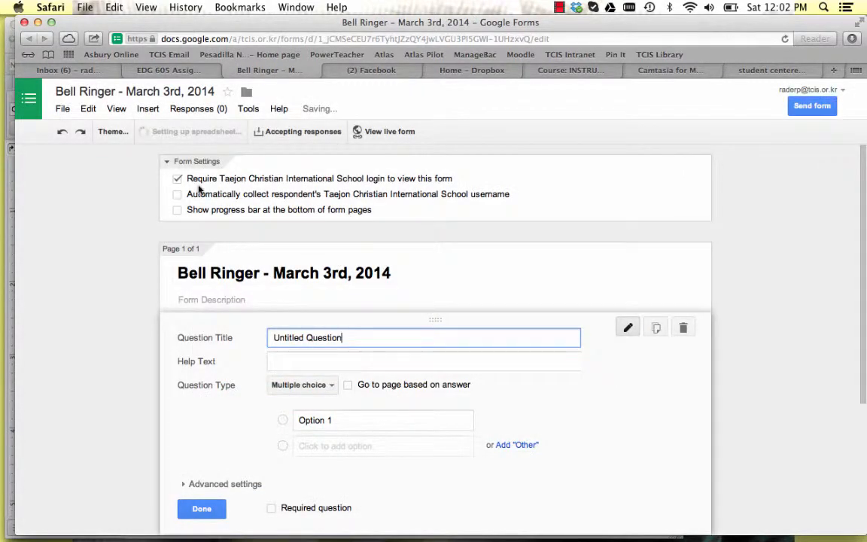
Clear the first question's placeholder title and select Multiple choice as its question type.
{"action": "scroll", "coordinate": [178, 166], "scroll_direction": "down", "scroll_amount": 1}
{"action": "scroll", "coordinate": [204, 211], "scroll_direction": "up", "scroll_amount": 1}
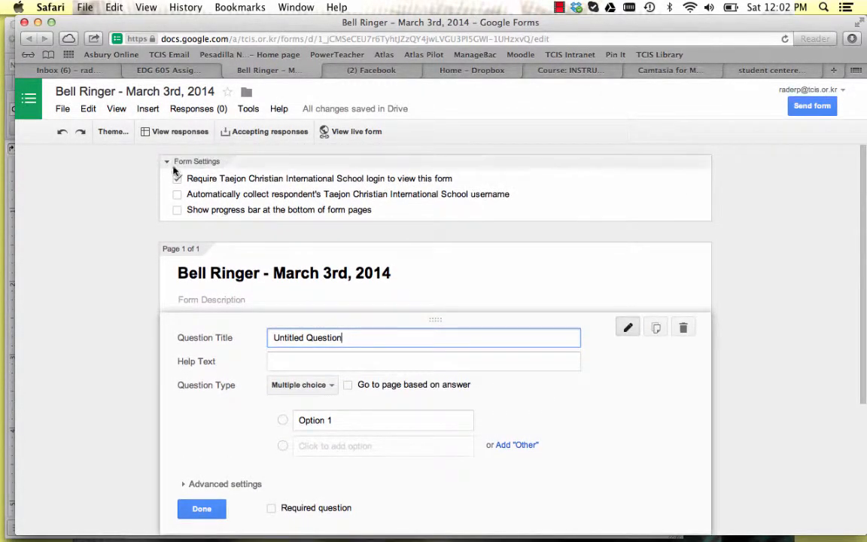
{"action": "triple_click", "coordinate": [295, 331]}
{"action": "key", "text": "BackSpace"}
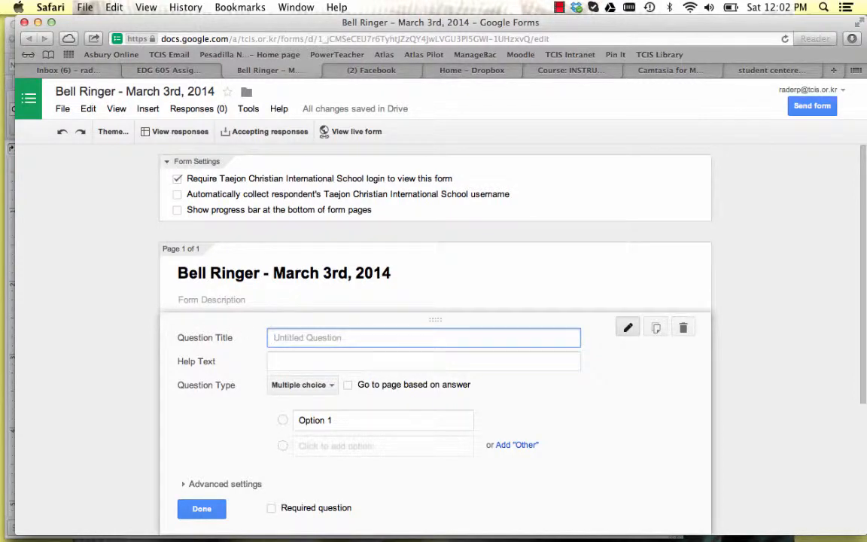
{"action": "scroll", "coordinate": [218, 386], "scroll_direction": "down", "scroll_amount": 1}
{"action": "scroll", "coordinate": [218, 386], "scroll_direction": "up", "scroll_amount": 1}
{"action": "left_click", "coordinate": [312, 388]}
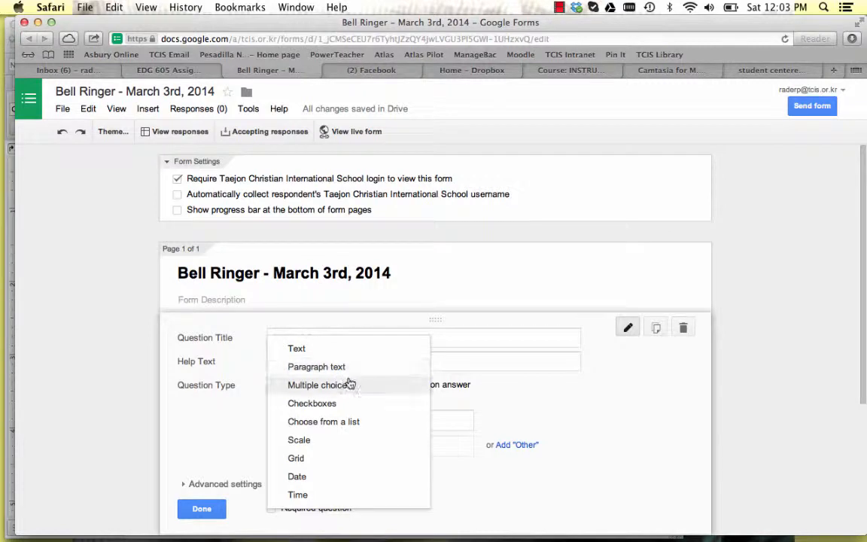
{"action": "left_click", "coordinate": [346, 384]}
Title the question "4 x 5" and keep Multiple choice as its type.
{"action": "left_click", "coordinate": [293, 340]}
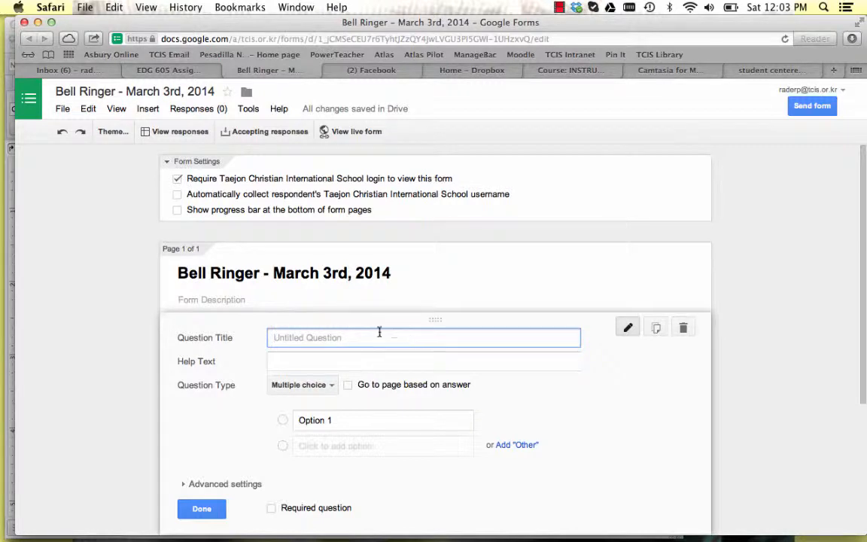
{"action": "type", "text": "Why"}
{"action": "key", "text": "super+a"}
{"action": "key", "text": "BackSpace"}
{"action": "type", "text": "4 x 5"}
{"action": "left_click", "coordinate": [331, 385]}
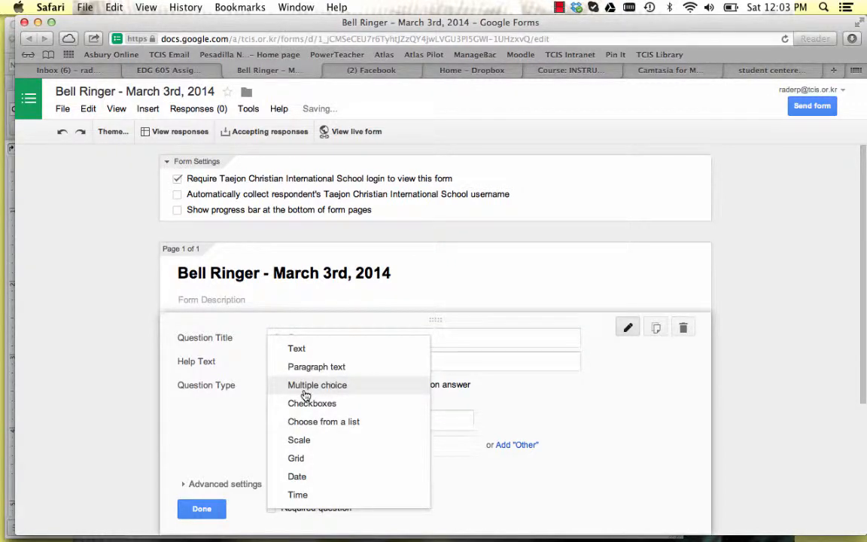
{"action": "left_click", "coordinate": [297, 388]}
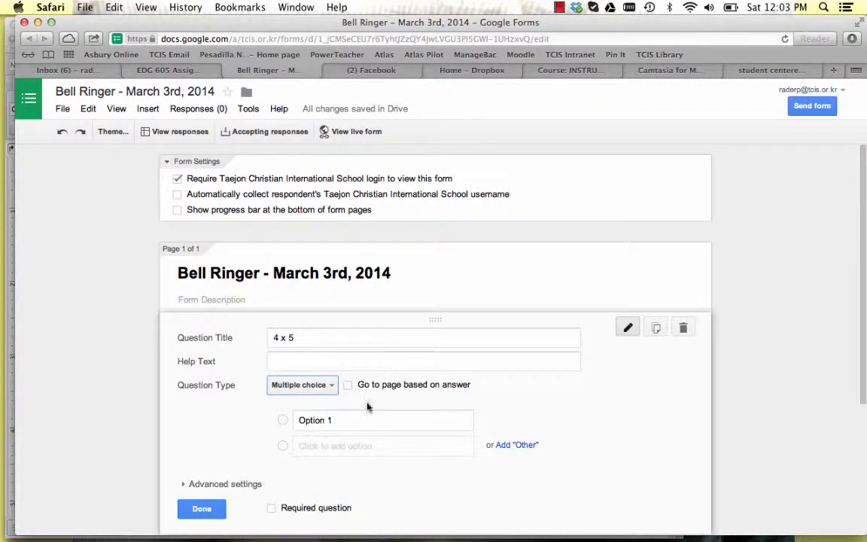
Enter 15, 20, 25 and 30 as the answer options of the "4 x 5" question and finish editing it.
{"action": "left_click", "coordinate": [329, 420]}
{"action": "key", "text": "BackSpace"}
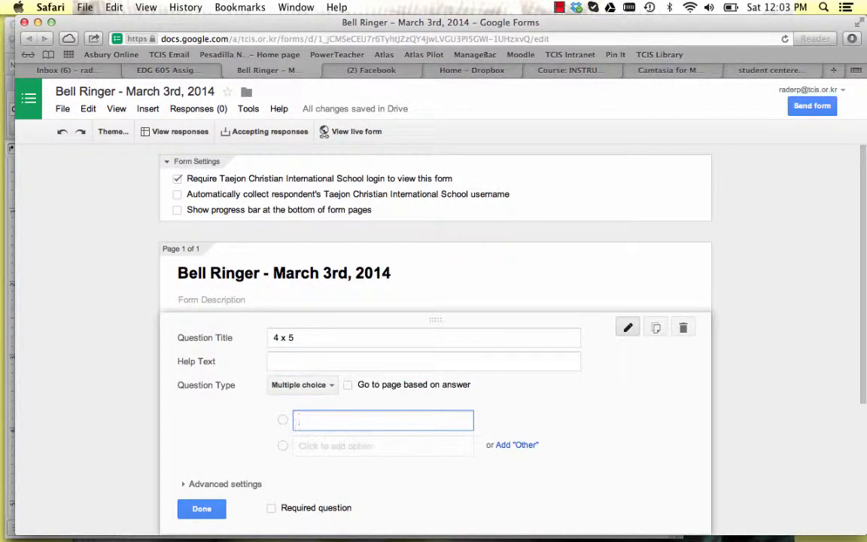
{"action": "type", "text": "15"}
{"action": "key", "text": "Return"}
{"action": "type", "text": "20"}
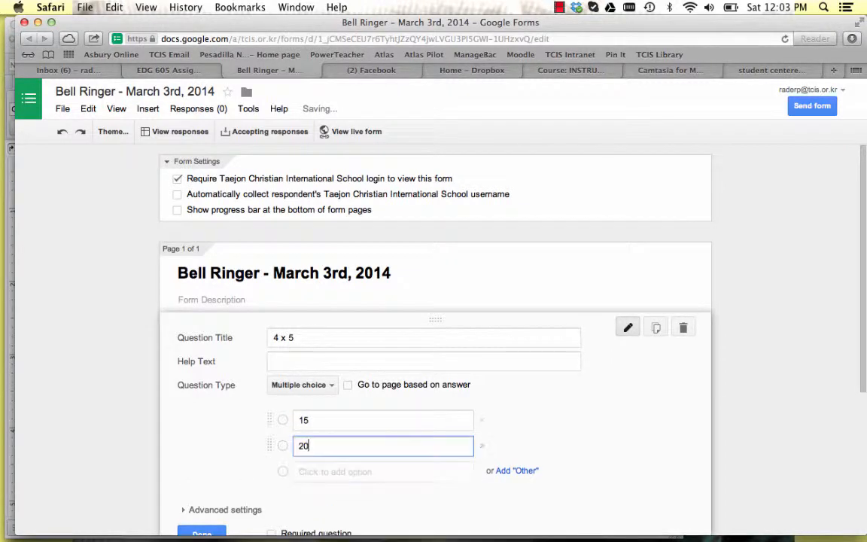
{"action": "left_click", "coordinate": [360, 472]}
{"action": "type", "text": "25"}
{"action": "key", "text": "Return"}
{"action": "type", "text": "30"}
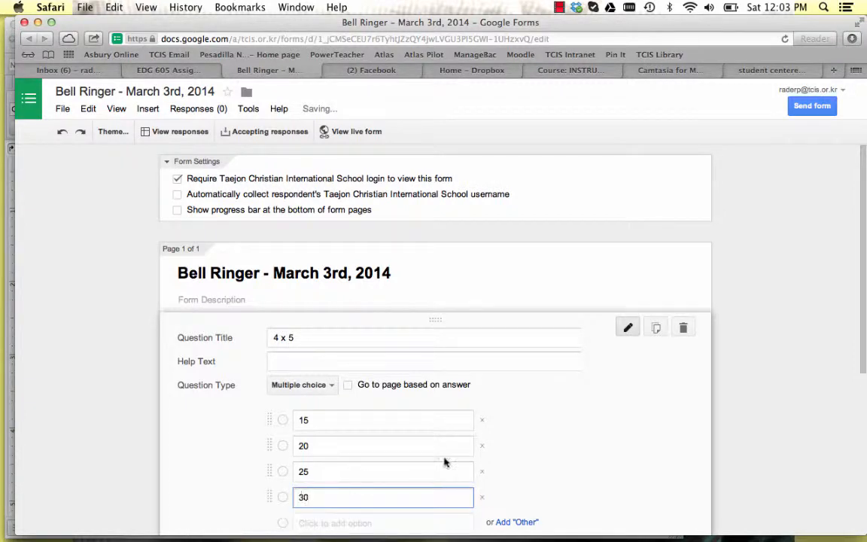
{"action": "scroll", "coordinate": [459, 464], "scroll_direction": "down", "scroll_amount": 2}
{"action": "scroll", "coordinate": [459, 464], "scroll_direction": "down", "scroll_amount": 1}
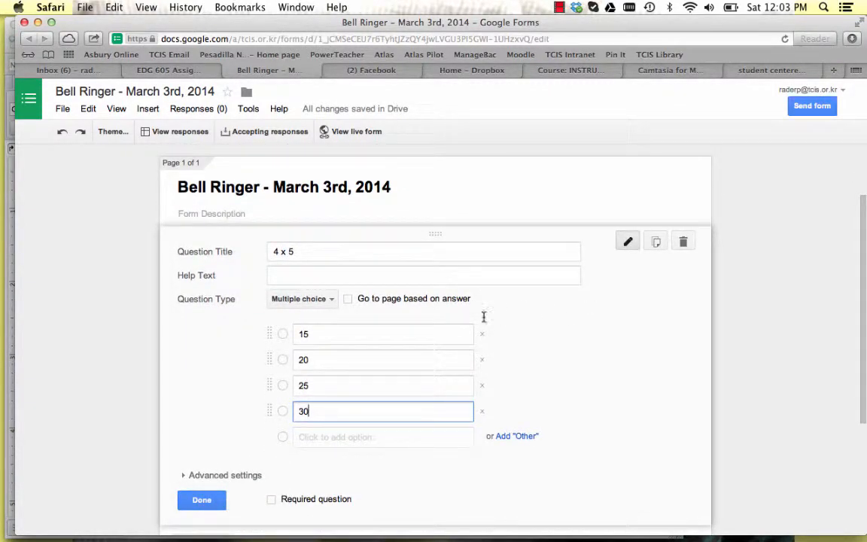
{"action": "left_click", "coordinate": [201, 500]}
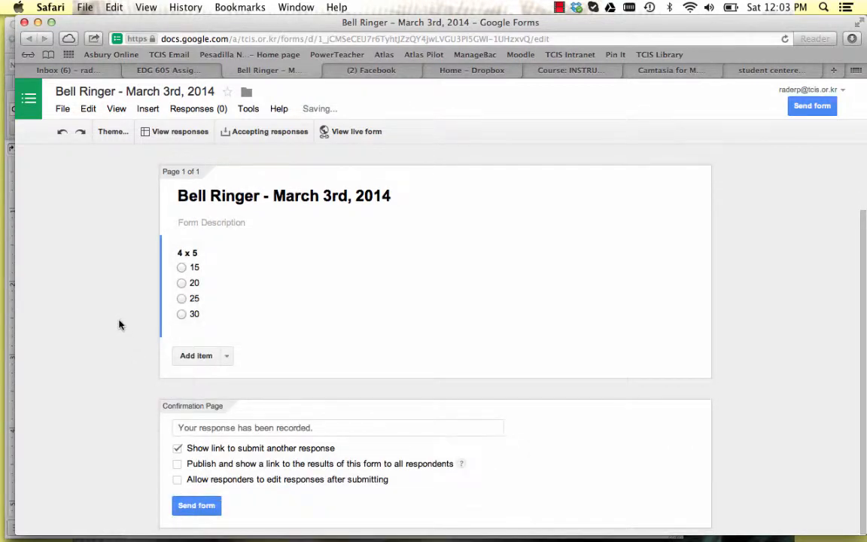
{"action": "scroll", "coordinate": [119, 324], "scroll_direction": "up", "scroll_amount": 2}
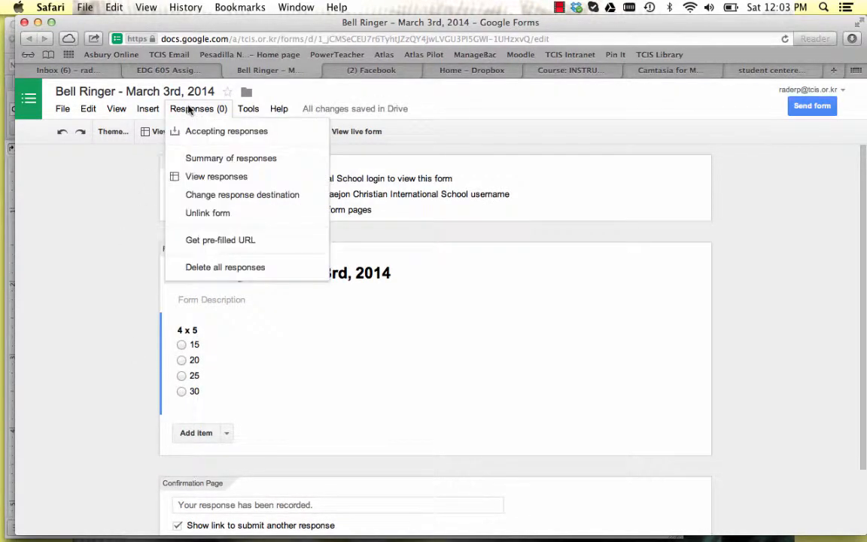
{"action": "mouse_move", "coordinate": [64, 110]}
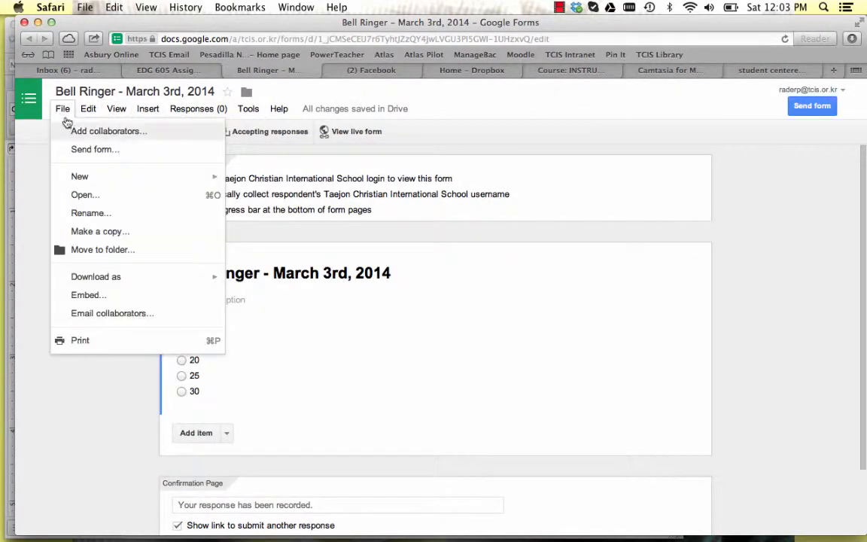
{"action": "mouse_move", "coordinate": [218, 113]}
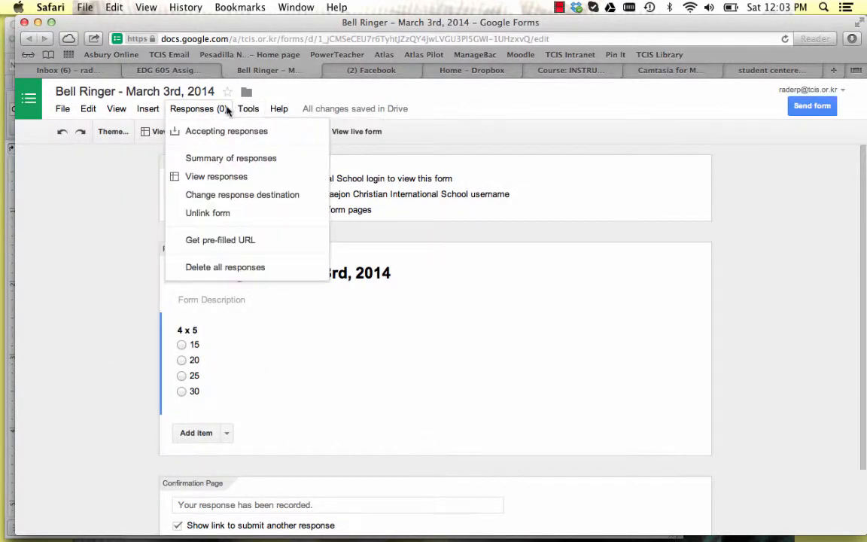
{"action": "left_click", "coordinate": [126, 216]}
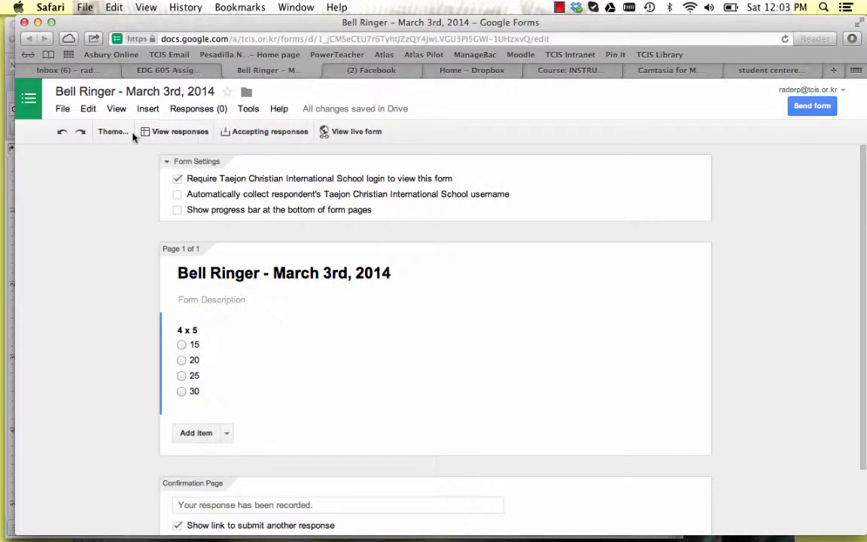
Send the Bell Ringer form by email to the account owner's own address, with the form included in the email.
{"action": "left_click", "coordinate": [818, 108]}
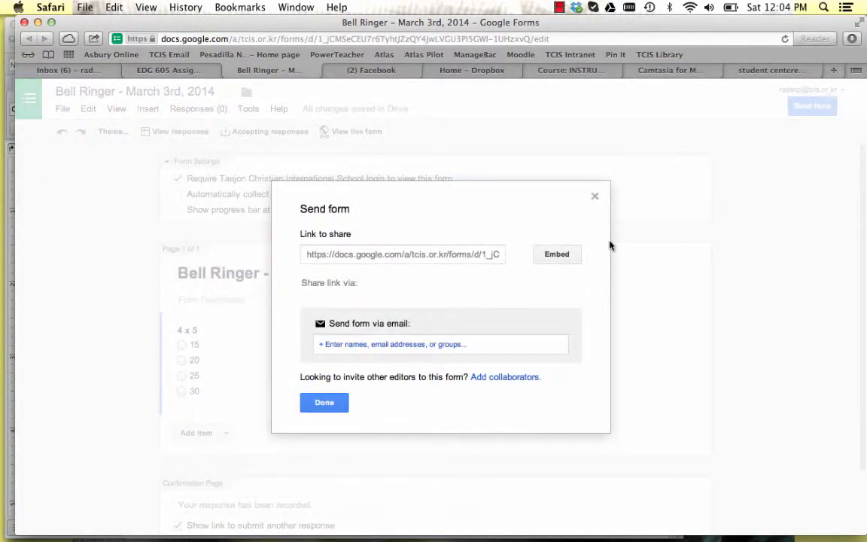
{"action": "left_click", "coordinate": [414, 343]}
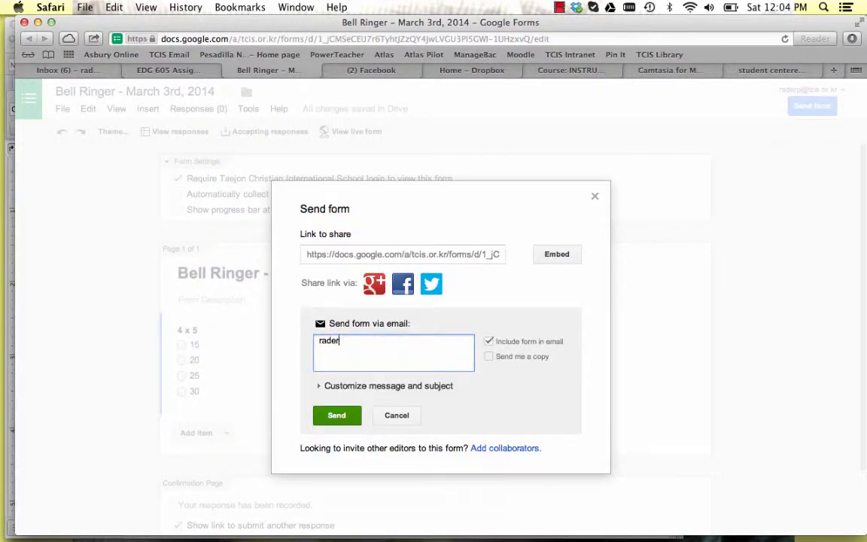
{"action": "key", "text": "BackSpace"}
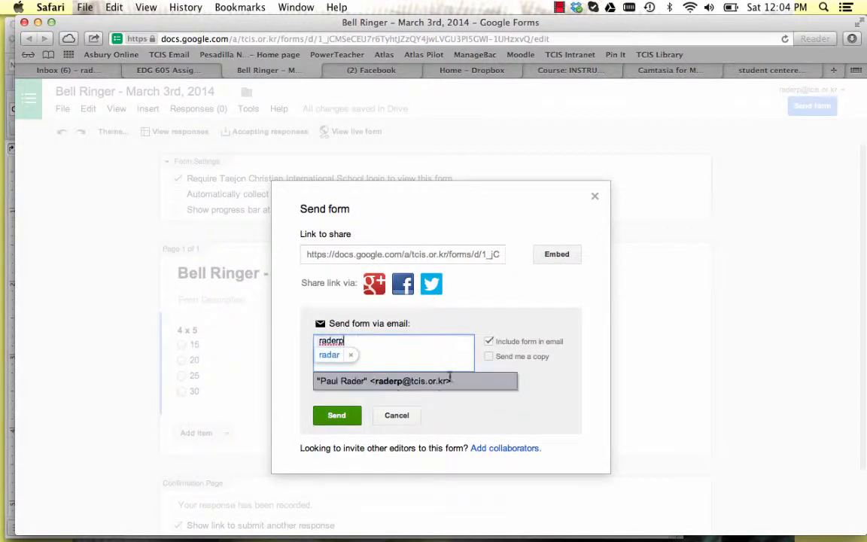
{"action": "left_click", "coordinate": [397, 388]}
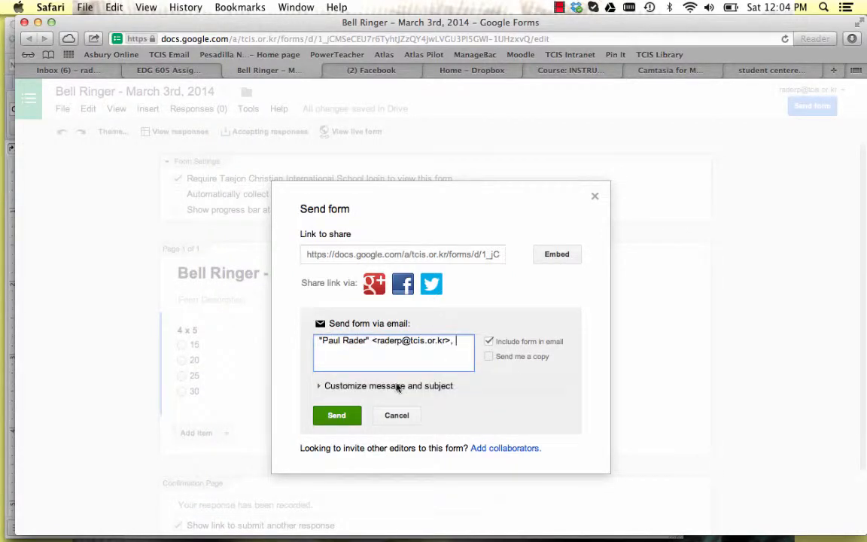
{"action": "left_click", "coordinate": [338, 418]}
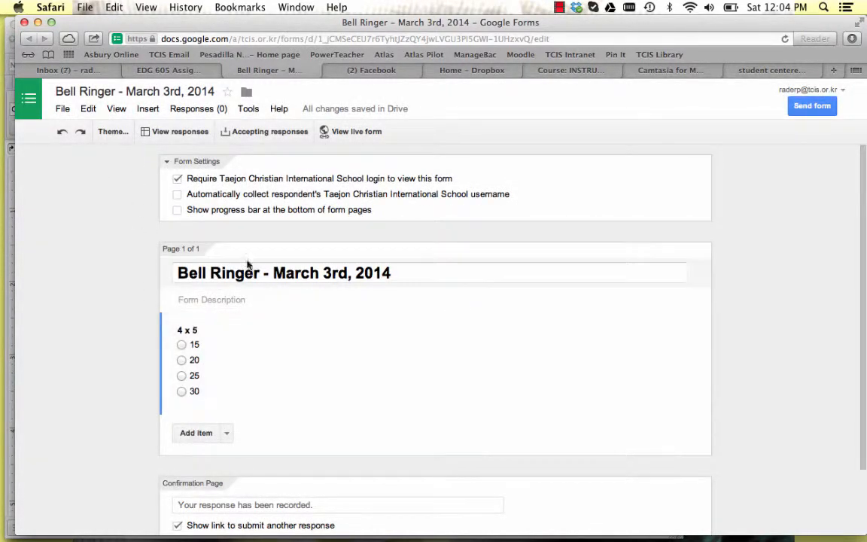
Switch to the Gmail inbox, open the received "Bell Ringer - March 3rd, 2014" email and look over the embedded form.
{"action": "left_click", "coordinate": [84, 68]}
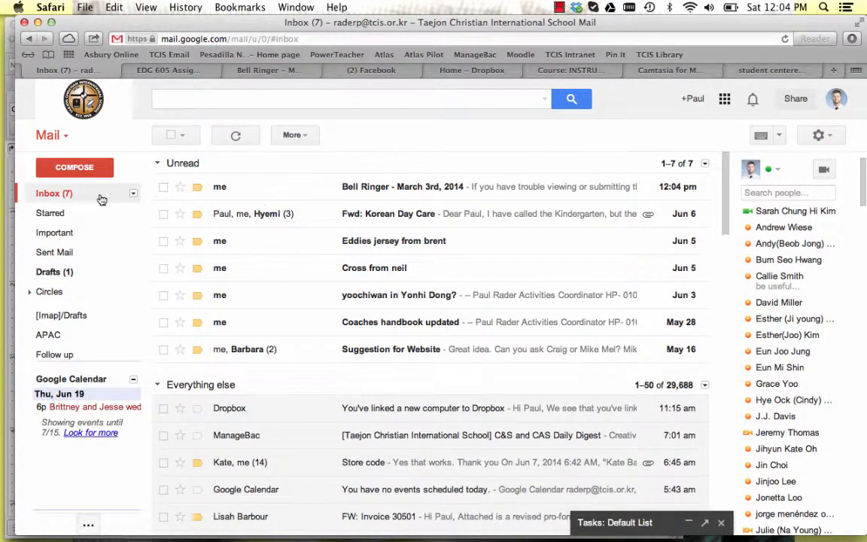
{"action": "left_click", "coordinate": [269, 186]}
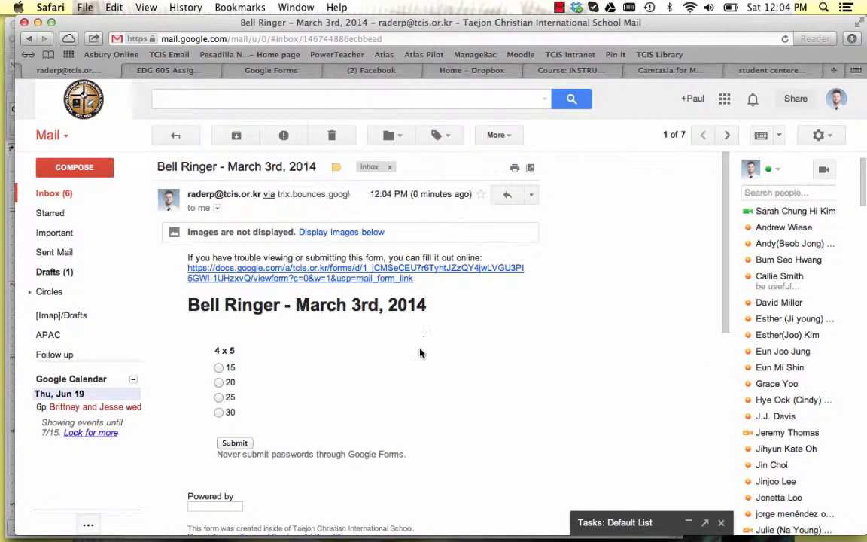
{"action": "scroll", "coordinate": [489, 343], "scroll_direction": "down", "scroll_amount": 5}
{"action": "scroll", "coordinate": [489, 343], "scroll_direction": "up", "scroll_amount": 2}
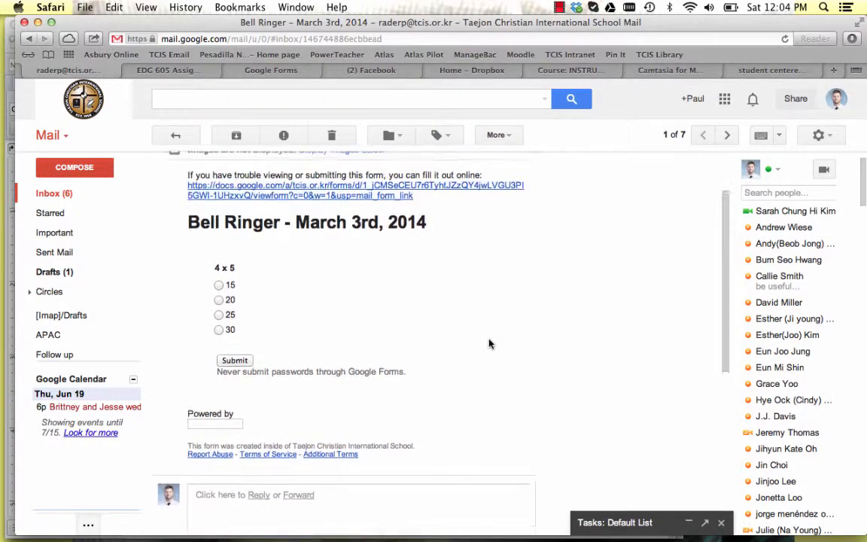
{"action": "scroll", "coordinate": [216, 267], "scroll_direction": "up", "scroll_amount": 2}
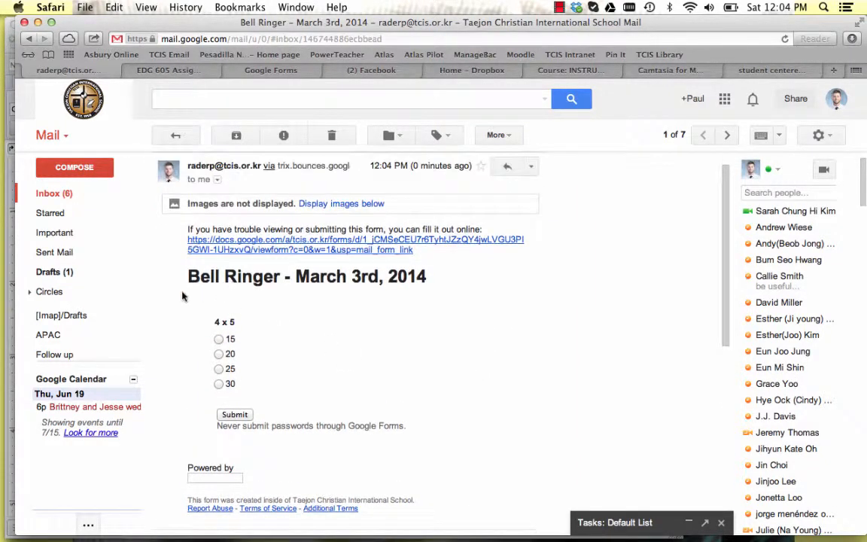
Answer the "4 x 5" question with 20, submit the form from the email and close the response confirmation page.
{"action": "scroll", "coordinate": [335, 368], "scroll_direction": "down", "scroll_amount": 1}
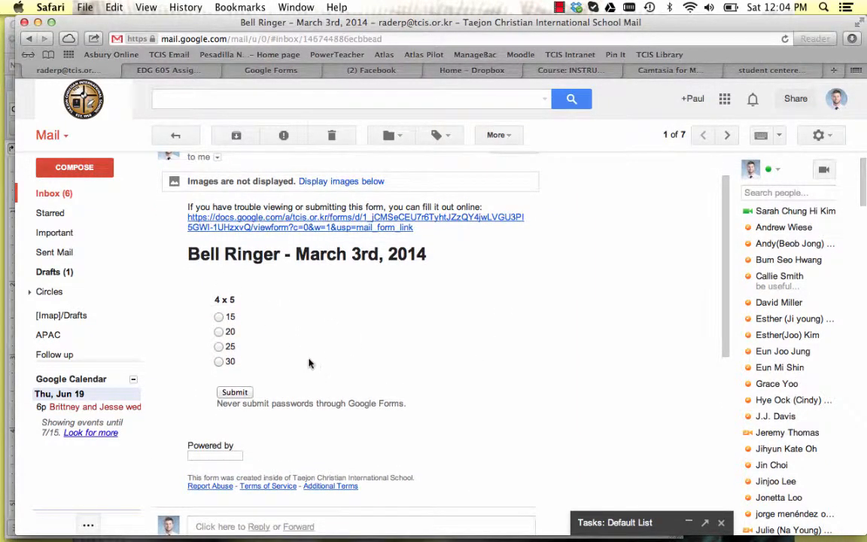
{"action": "left_click", "coordinate": [218, 332]}
{"action": "scroll", "coordinate": [222, 339], "scroll_direction": "down", "scroll_amount": 1}
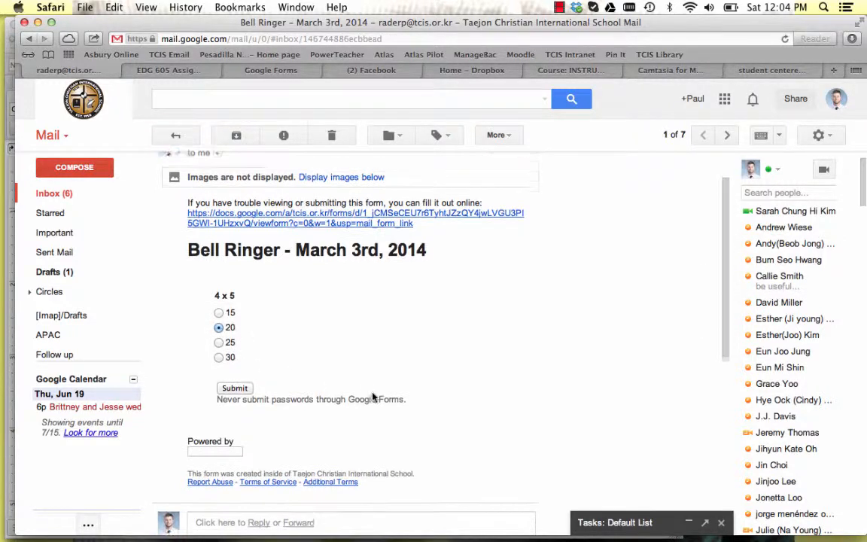
{"action": "left_click", "coordinate": [234, 381]}
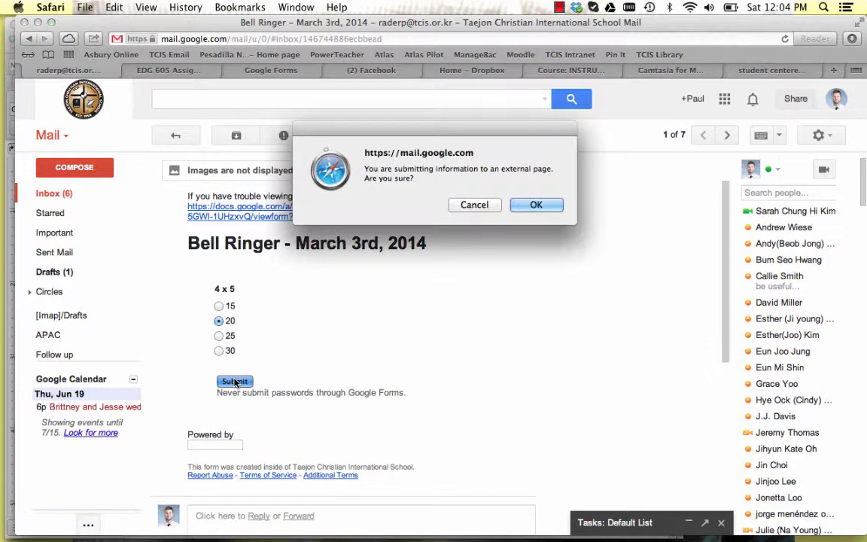
{"action": "left_click", "coordinate": [534, 206]}
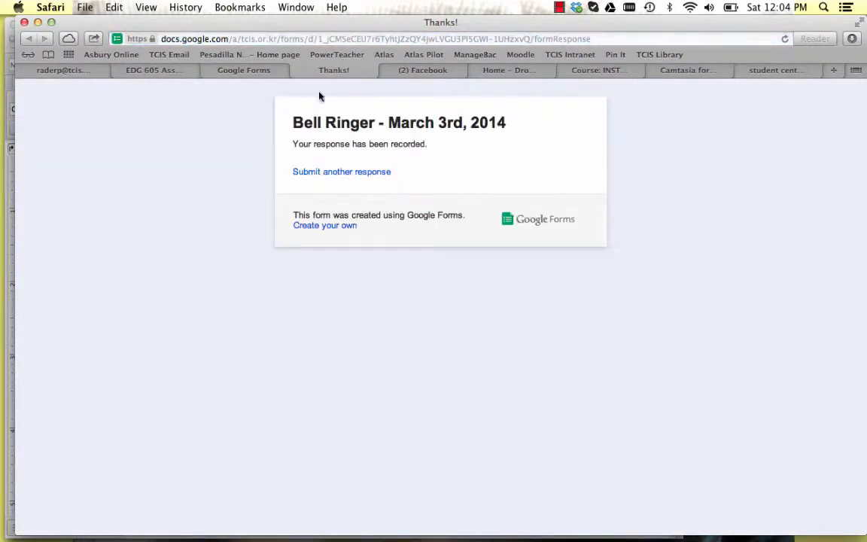
{"action": "left_click", "coordinate": [296, 70]}
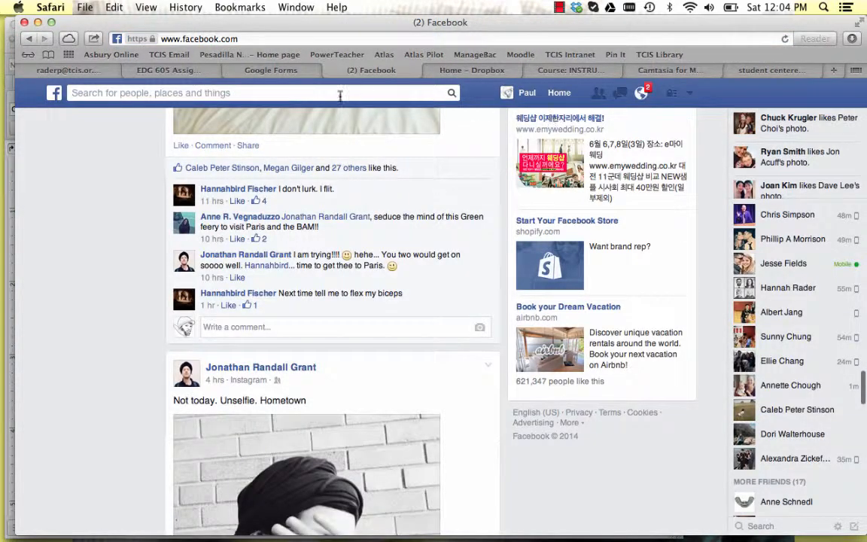
Return from the opened Bell Ringer email to the Gmail inbox list.
{"action": "left_click", "coordinate": [177, 68]}
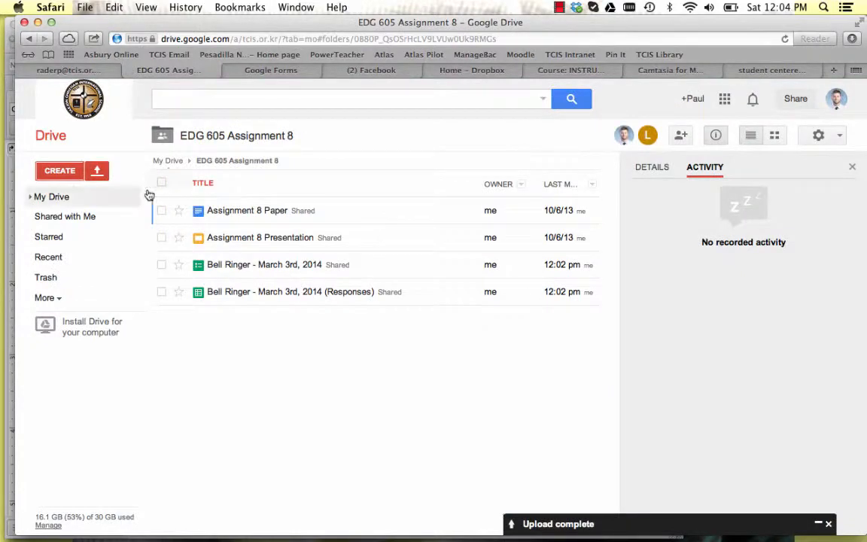
{"action": "left_click", "coordinate": [25, 67]}
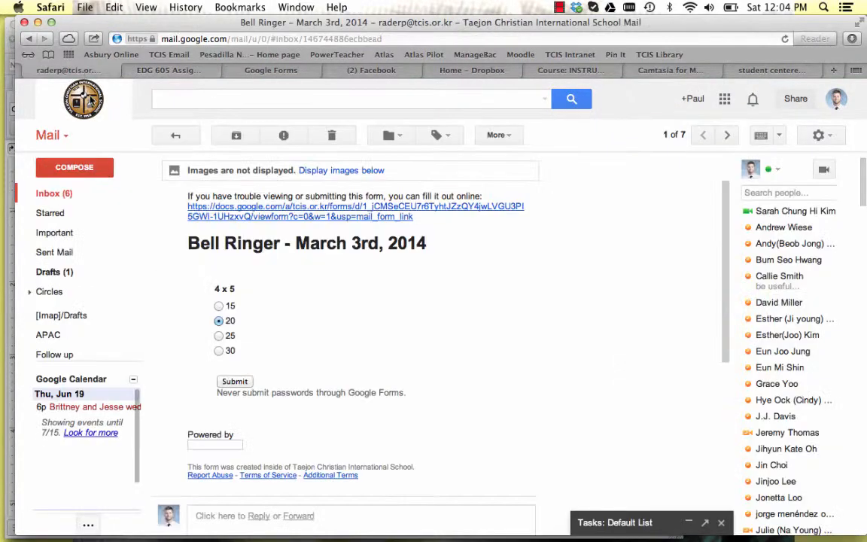
{"action": "left_click", "coordinate": [63, 194]}
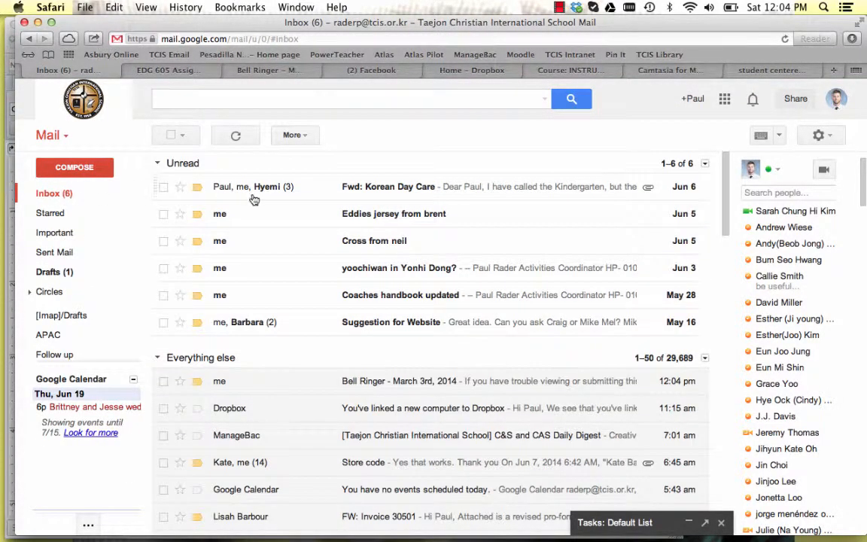
Search My Drive in Google Drive for "bell ringer" and open the "Bell Ringer - March 3rd, 2014 (Responses)" spreadsheet.
{"action": "left_click", "coordinate": [191, 69]}
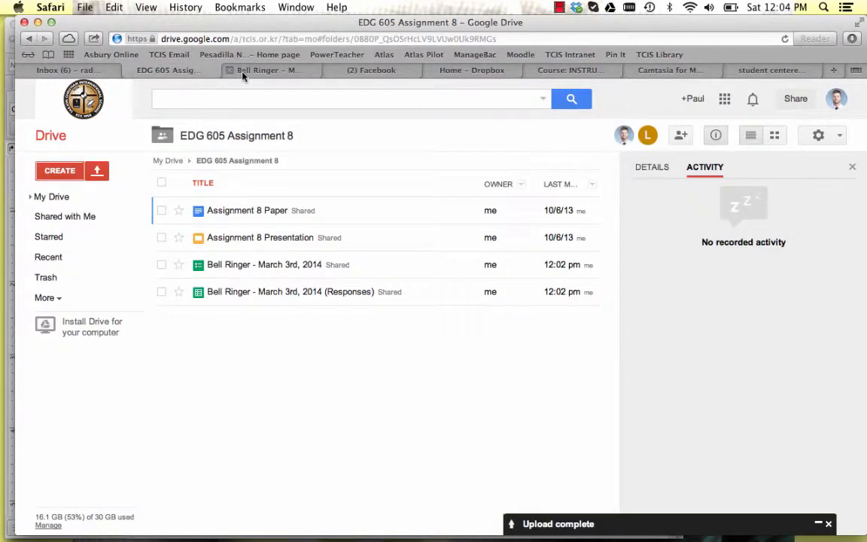
{"action": "left_click", "coordinate": [64, 199]}
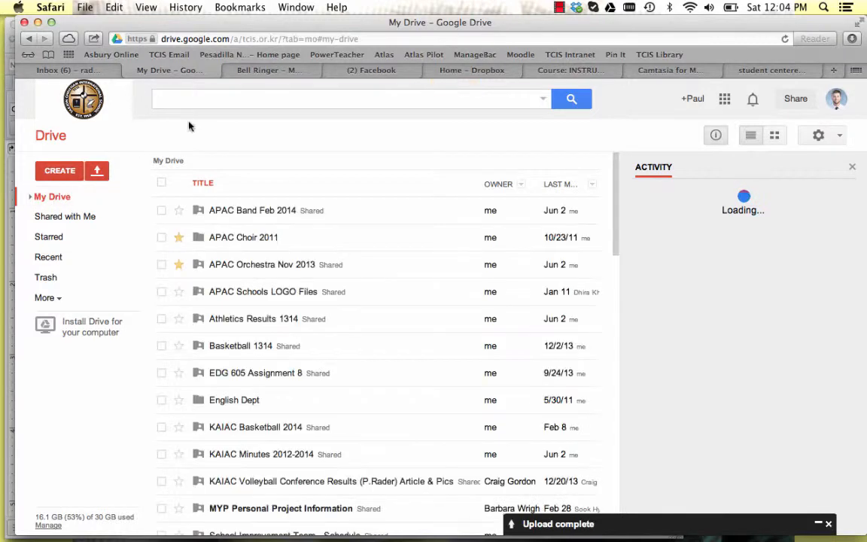
{"action": "left_click", "coordinate": [214, 100]}
{"action": "type", "text": "bell ringer"}
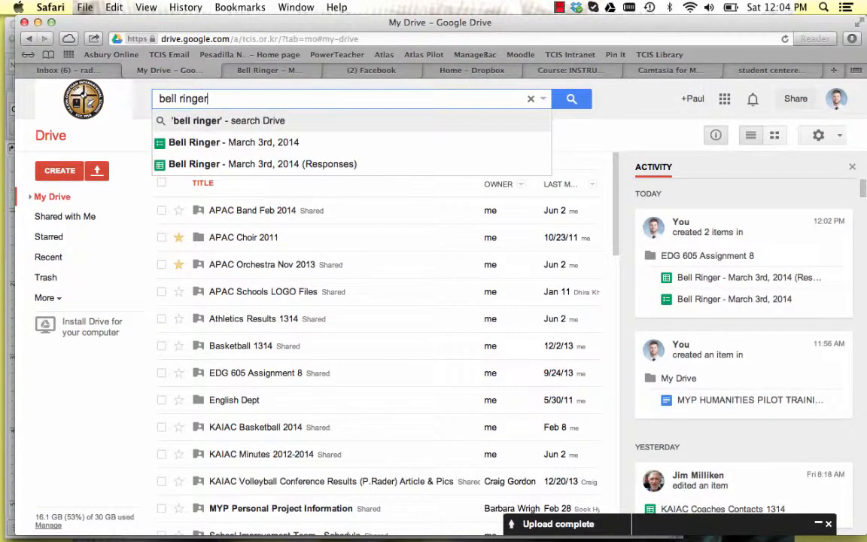
{"action": "left_click", "coordinate": [288, 167]}
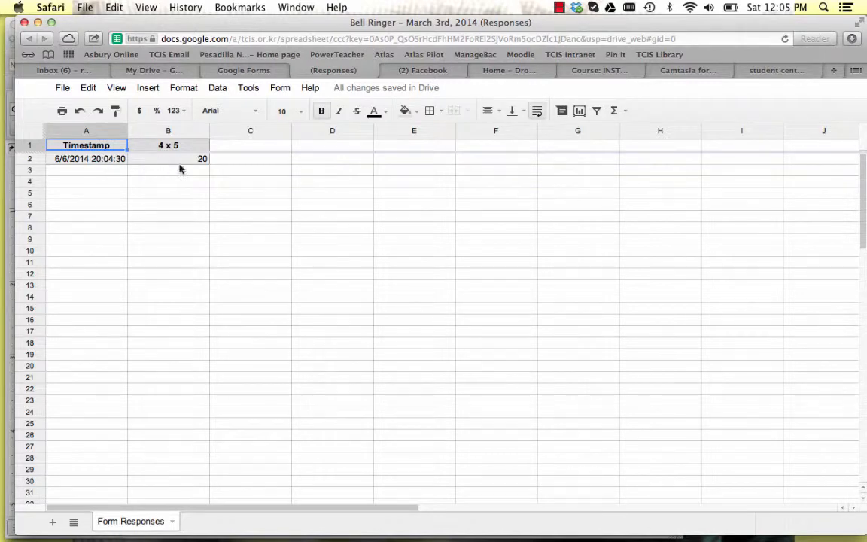
Highlight the "4 x 5" answer cells B2:B13 in the responses sheet and return to the My Drive file list.
{"action": "left_click_drag", "start_coordinate": [199, 164], "coordinate": [207, 270]}
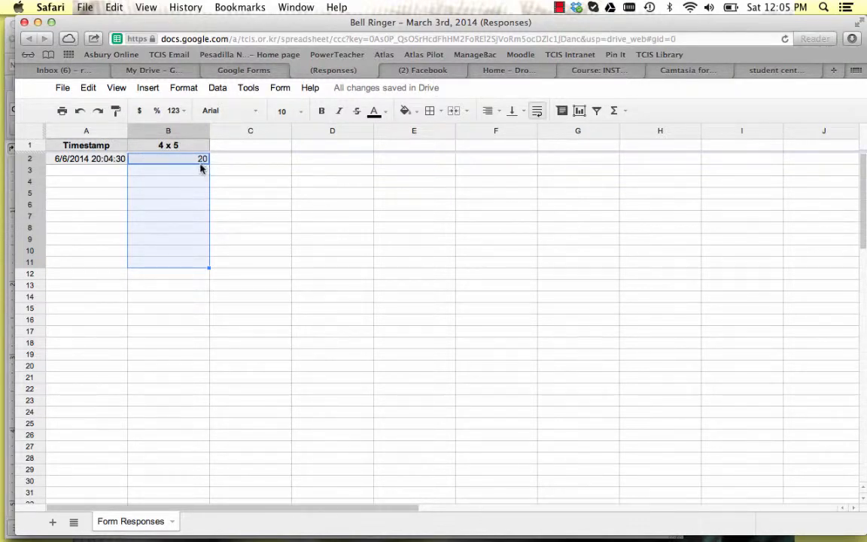
{"action": "left_click_drag", "start_coordinate": [201, 161], "coordinate": [201, 290]}
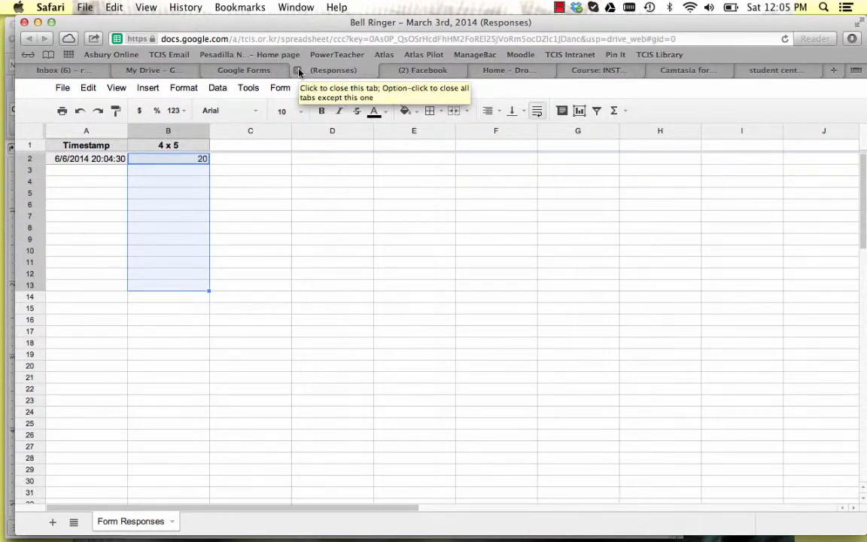
{"action": "left_click", "coordinate": [163, 72]}
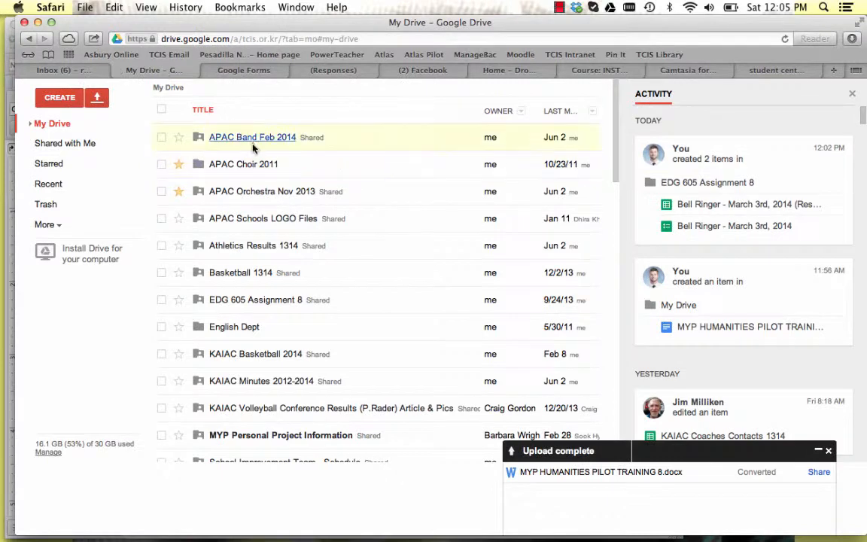
{"action": "scroll", "coordinate": [62, 128], "scroll_direction": "down", "scroll_amount": 1}
{"action": "scroll", "coordinate": [62, 128], "scroll_direction": "up", "scroll_amount": 3}
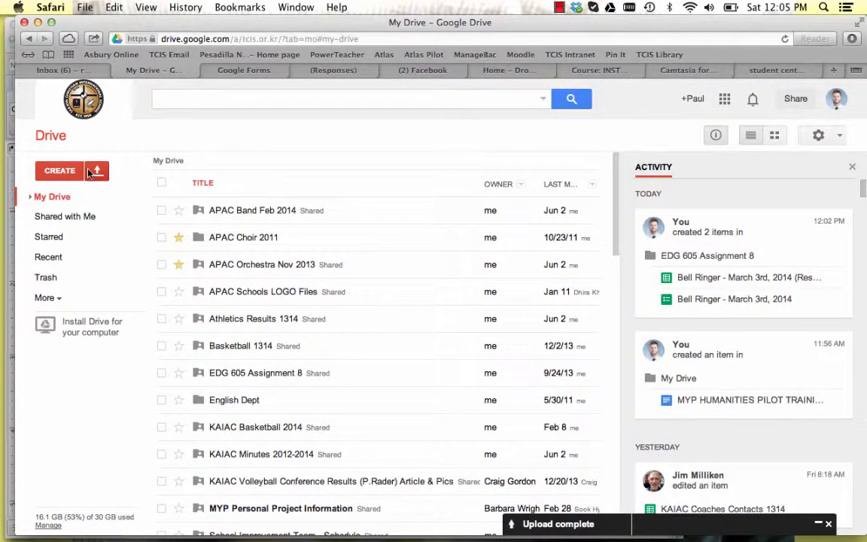
Return to the Bell Ringer form, add a new item below the "4 x 5" question and view the available question types.
{"action": "left_click", "coordinate": [246, 71]}
{"action": "scroll", "coordinate": [121, 318], "scroll_direction": "down", "scroll_amount": 3}
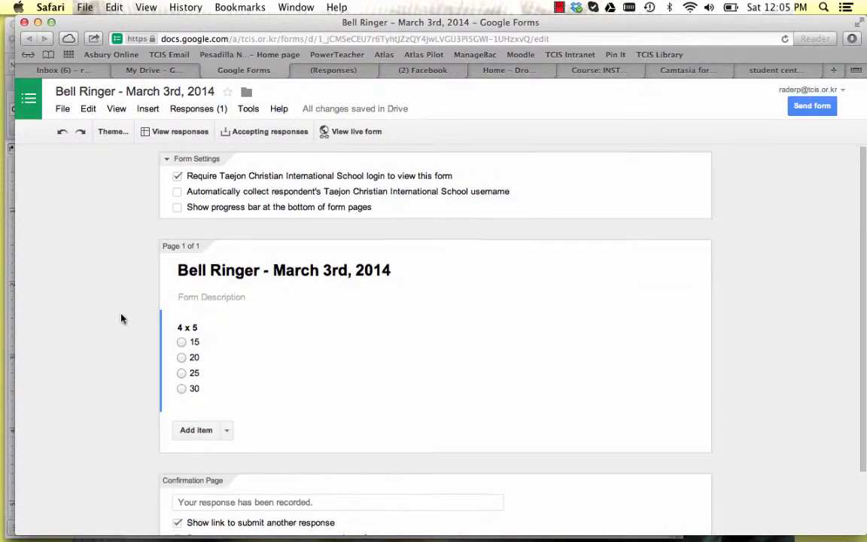
{"action": "left_click", "coordinate": [190, 355]}
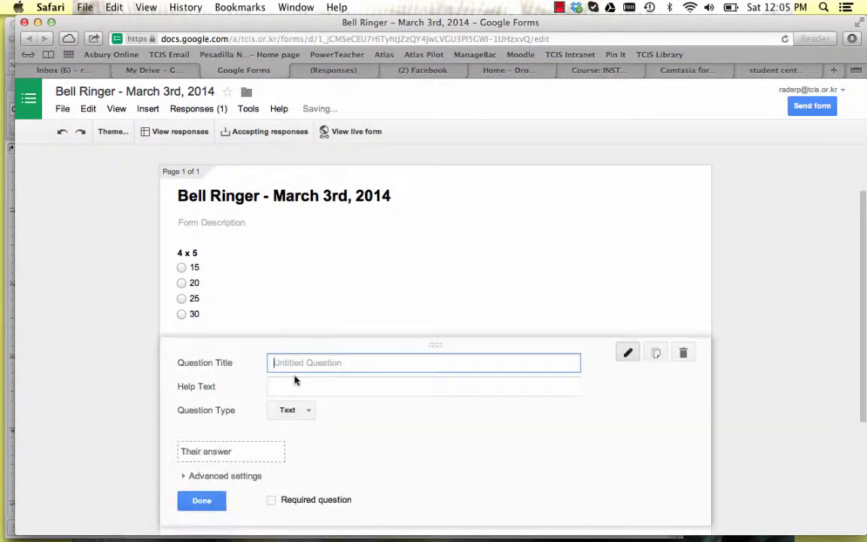
{"action": "left_click", "coordinate": [286, 322]}
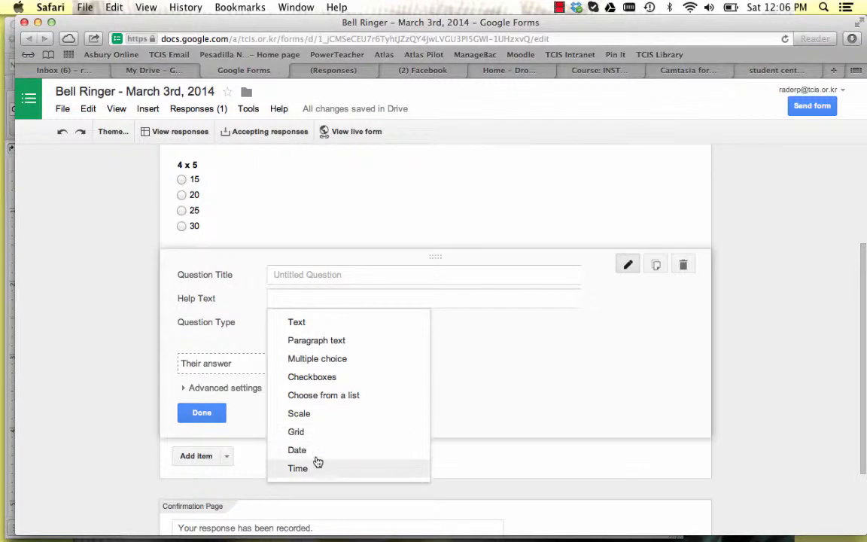
{"action": "left_click", "coordinate": [138, 310]}
{"action": "scroll", "coordinate": [139, 310], "scroll_direction": "up", "scroll_amount": 5}
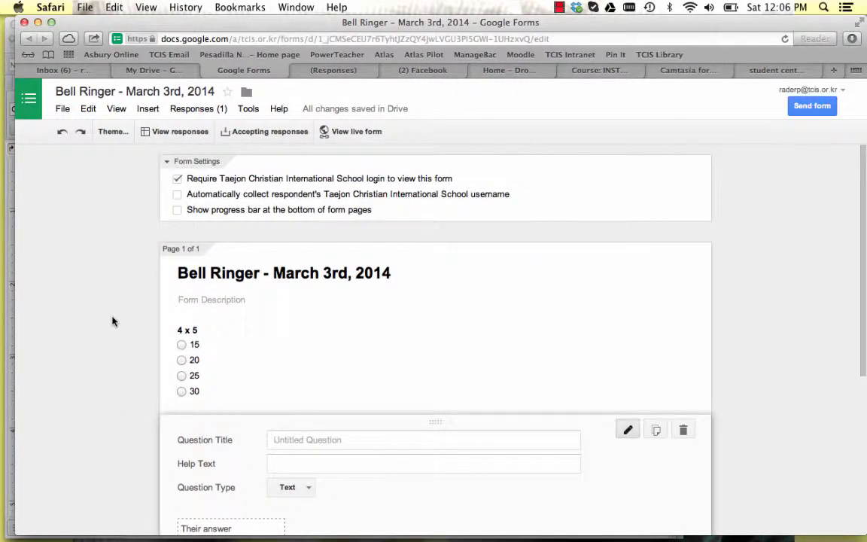
View the Gmail inbox and switch back to My Drive in Google Drive.
{"action": "left_click", "coordinate": [156, 73]}
{"action": "left_click", "coordinate": [68, 71]}
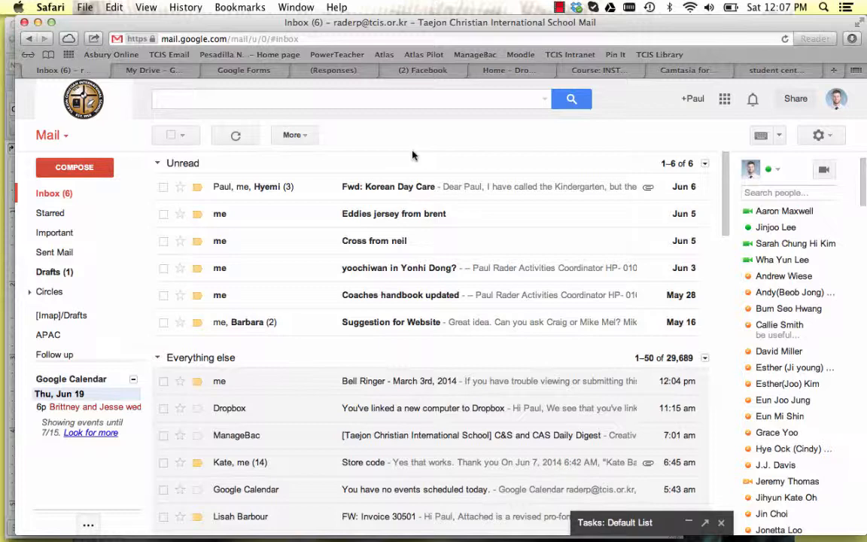
{"action": "left_click", "coordinate": [153, 70]}
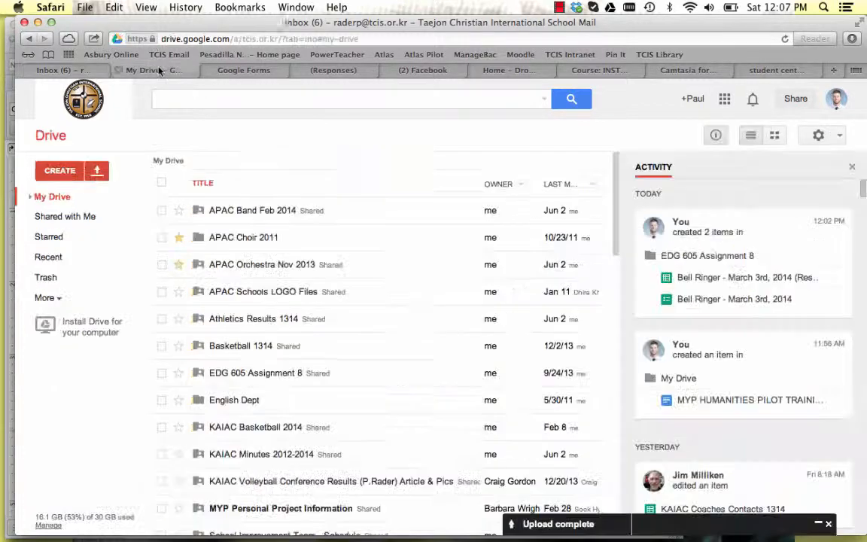
View the item types that Google Drive can create, and check the Gmail inbox before returning to My Drive.
{"action": "left_click", "coordinate": [60, 170]}
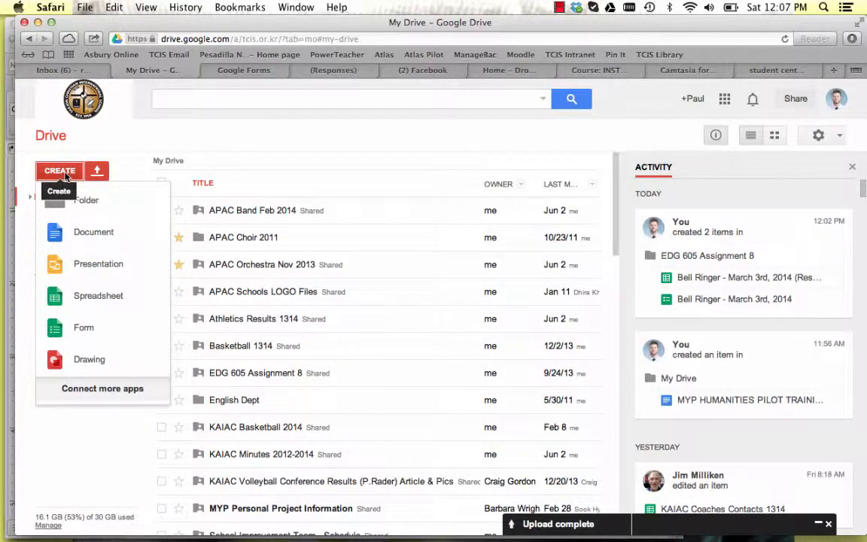
{"action": "left_click", "coordinate": [65, 173]}
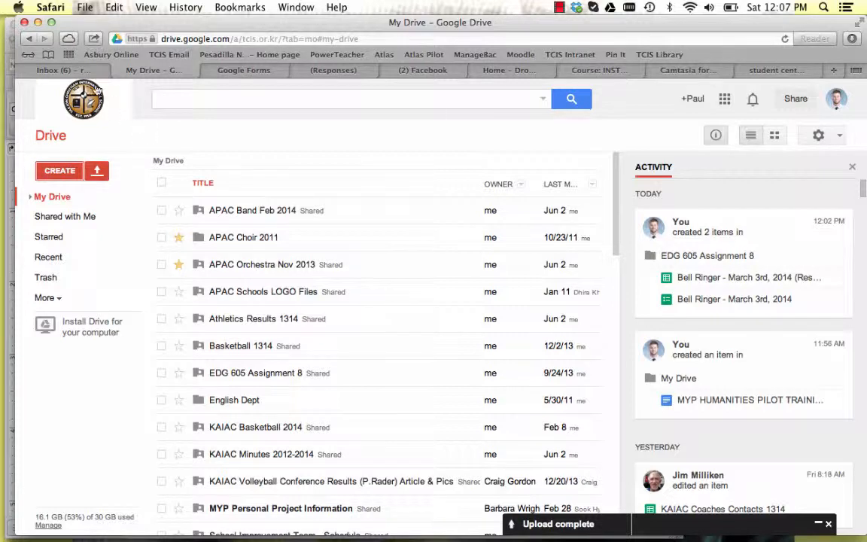
{"action": "left_click", "coordinate": [71, 69]}
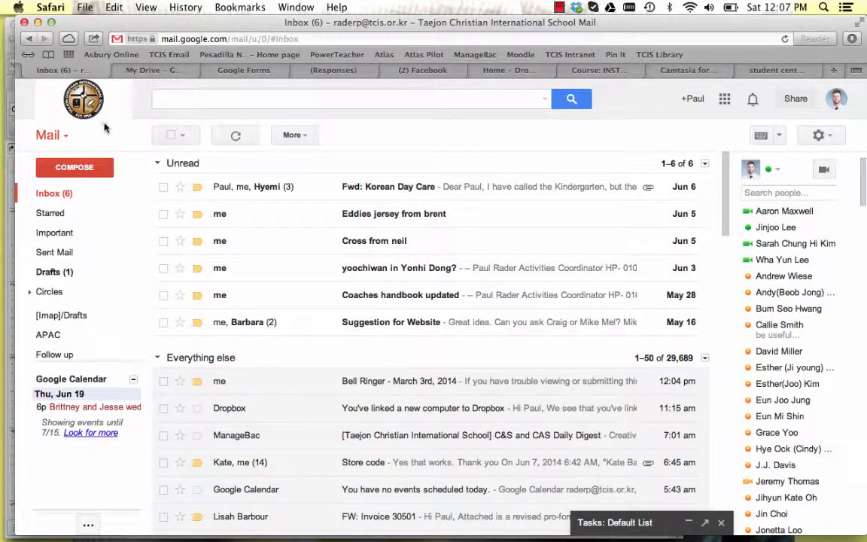
{"action": "left_click", "coordinate": [152, 72]}
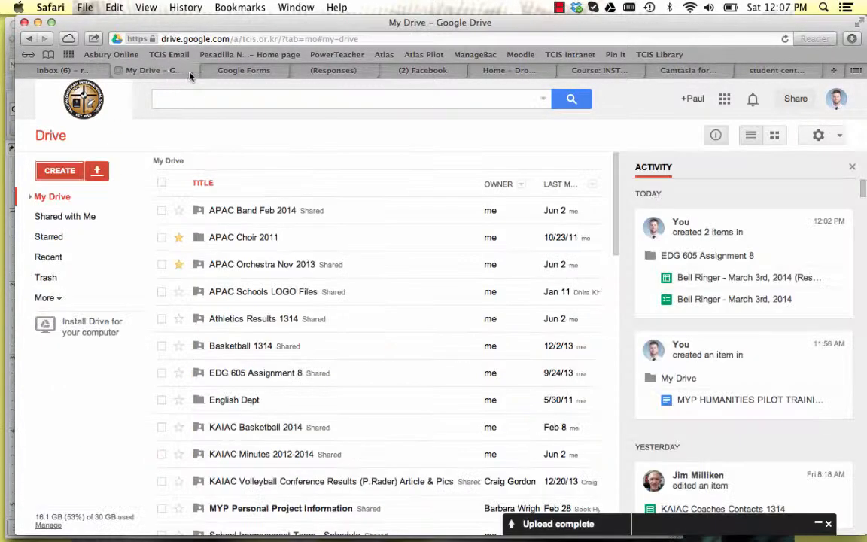
Find and open the "A Midsummer Night's Dream F Block Created Theme Statements" document in My Drive.
{"action": "scroll", "coordinate": [317, 337], "scroll_direction": "down", "scroll_amount": 5}
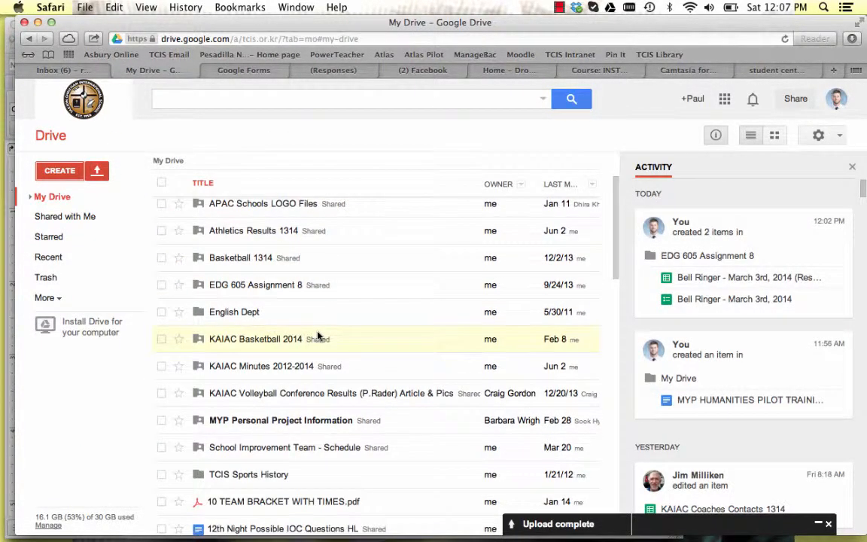
{"action": "scroll", "coordinate": [347, 377], "scroll_direction": "down", "scroll_amount": 5}
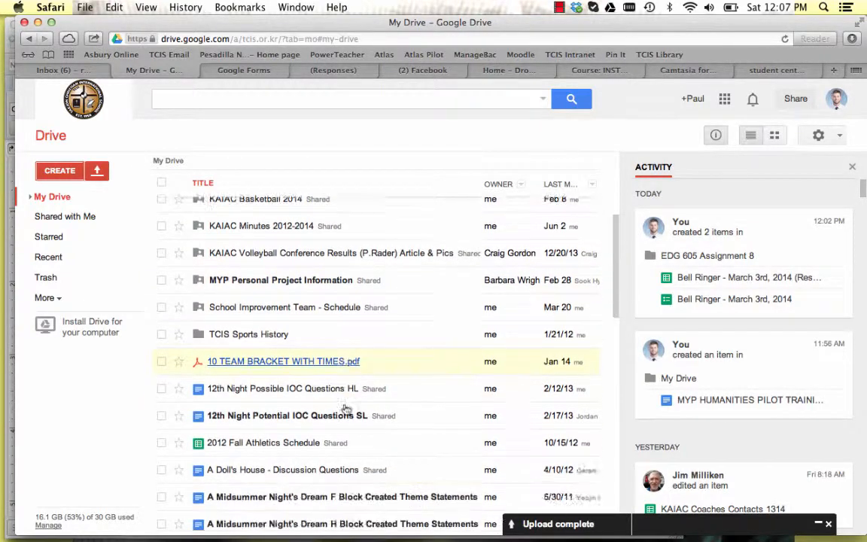
{"action": "scroll", "coordinate": [376, 380], "scroll_direction": "down", "scroll_amount": 2}
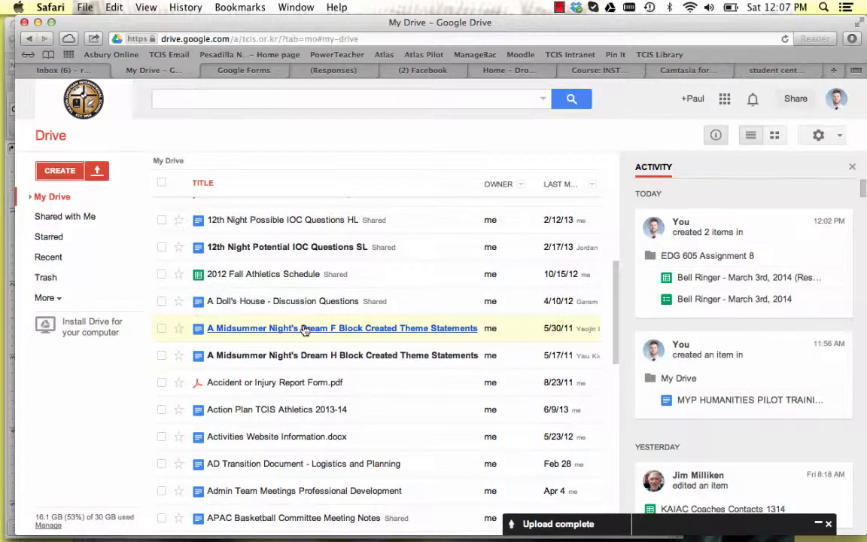
{"action": "left_click", "coordinate": [304, 331]}
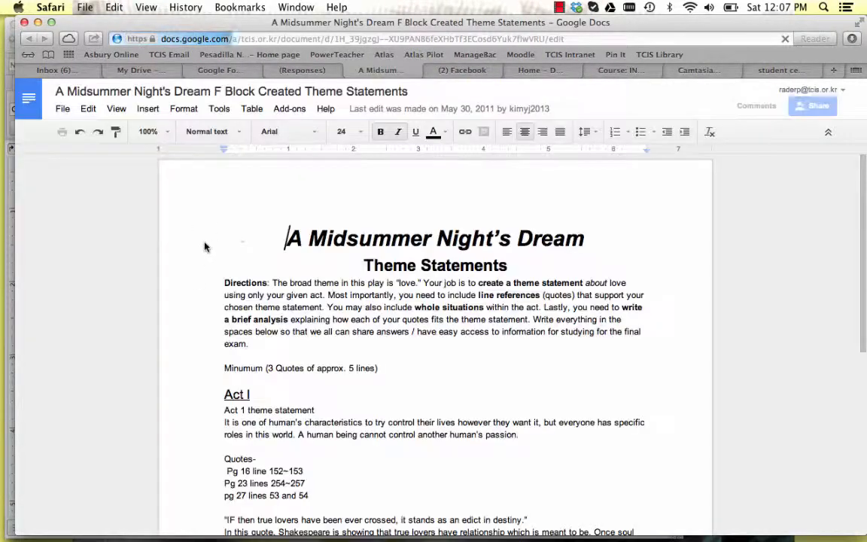
Read through the collaborative theme statements and quotes in the document from Act I to Act IV / V.
{"action": "scroll", "coordinate": [178, 270], "scroll_direction": "down", "scroll_amount": 2}
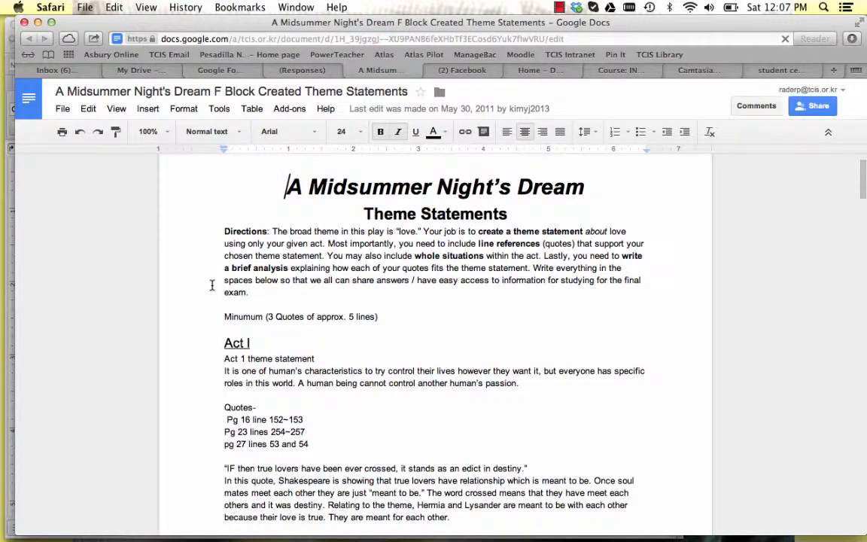
{"action": "scroll", "coordinate": [212, 285], "scroll_direction": "down", "scroll_amount": 1}
{"action": "scroll", "coordinate": [211, 285], "scroll_direction": "up", "scroll_amount": 1}
{"action": "scroll", "coordinate": [211, 284], "scroll_direction": "down", "scroll_amount": 10}
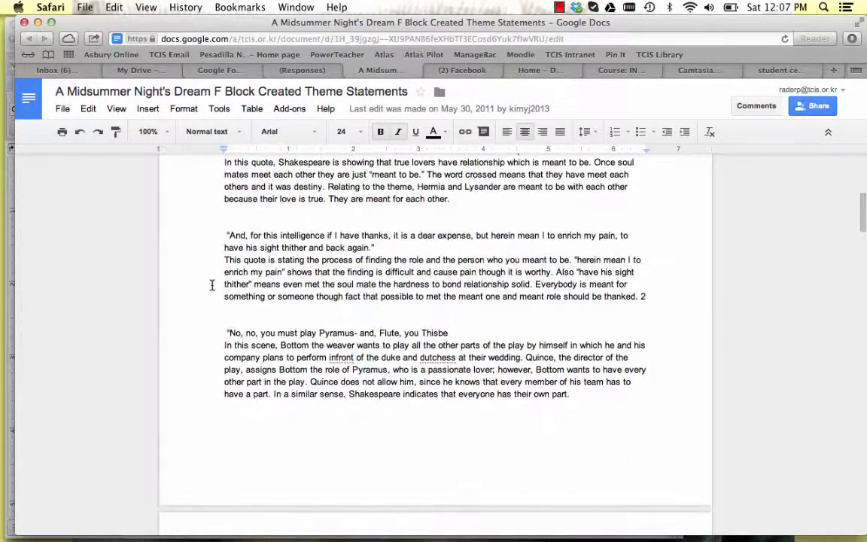
{"action": "scroll", "coordinate": [212, 285], "scroll_direction": "down", "scroll_amount": 15}
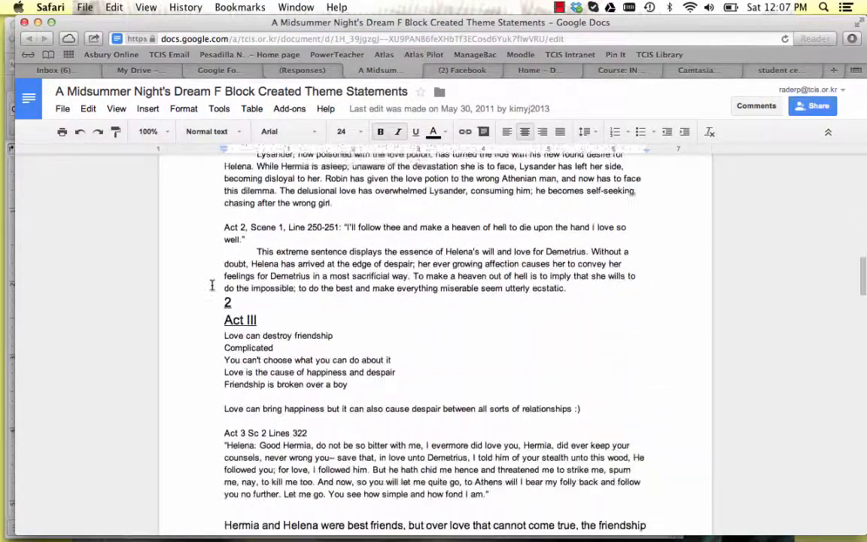
{"action": "scroll", "coordinate": [211, 284], "scroll_direction": "down", "scroll_amount": 17}
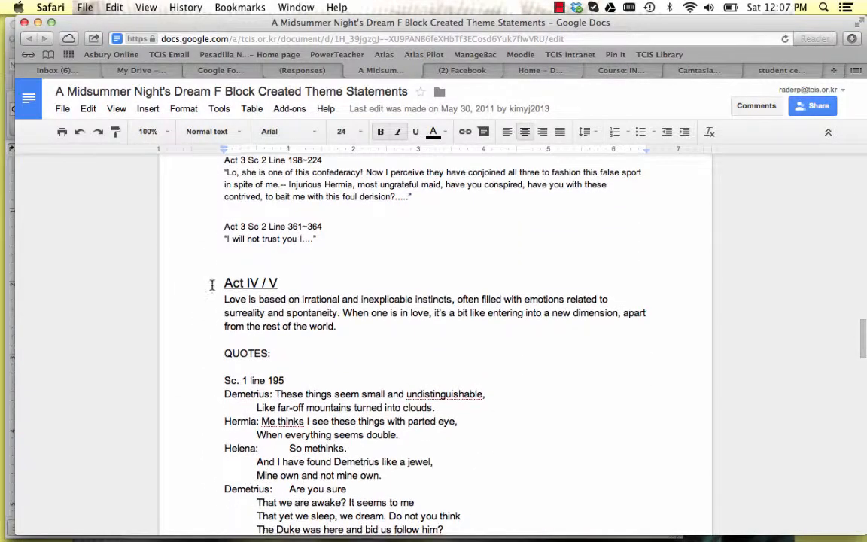
{"action": "scroll", "coordinate": [211, 284], "scroll_direction": "down", "scroll_amount": 7}
Review the collaborators and their edit rights in the document's sharing settings, and close the settings.
{"action": "left_click", "coordinate": [63, 109]}
{"action": "left_click", "coordinate": [71, 134]}
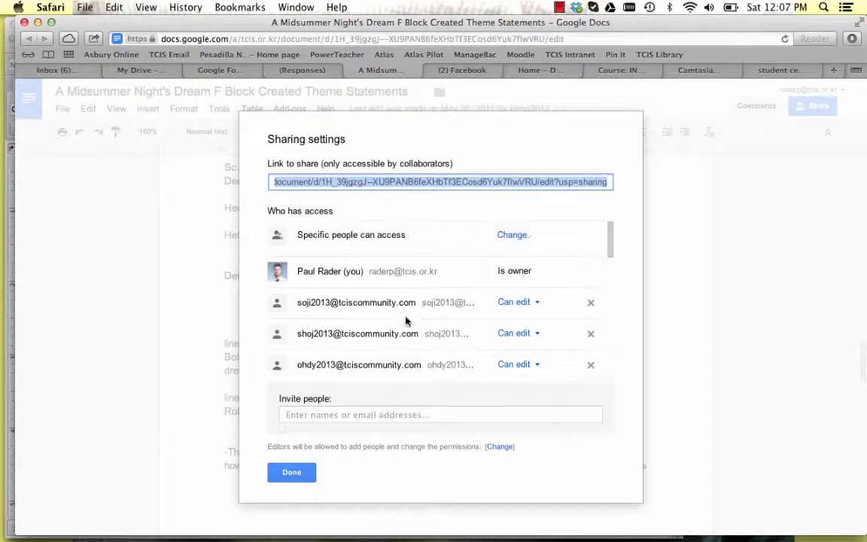
{"action": "scroll", "coordinate": [406, 322], "scroll_direction": "down", "scroll_amount": 10}
{"action": "scroll", "coordinate": [406, 321], "scroll_direction": "up", "scroll_amount": 10}
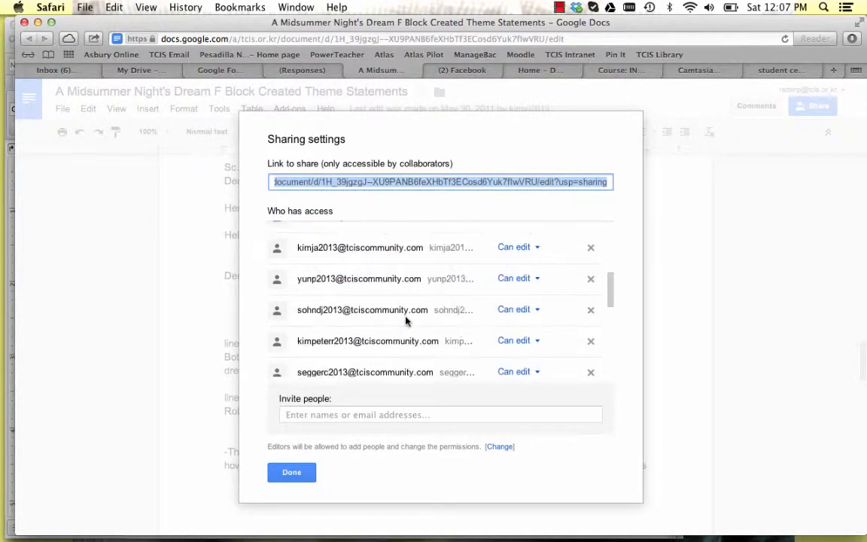
{"action": "left_click", "coordinate": [293, 471]}
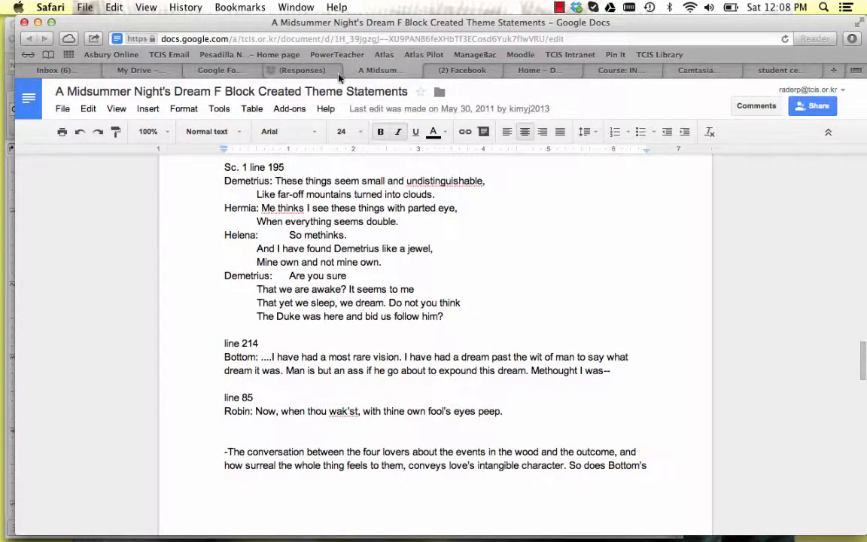
Close the Midsummer Night's Dream theme statements document and switch to the Gmail inbox.
{"action": "key", "text": "super+w"}
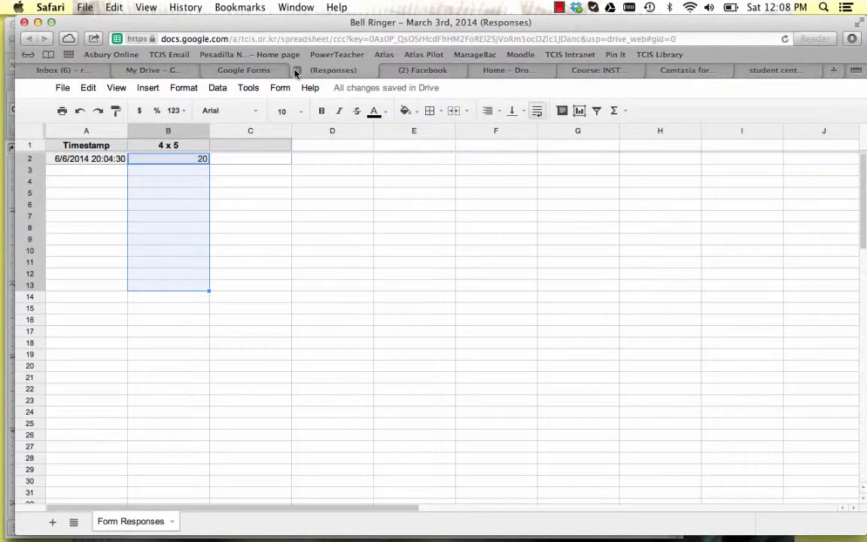
{"action": "left_click", "coordinate": [56, 70]}
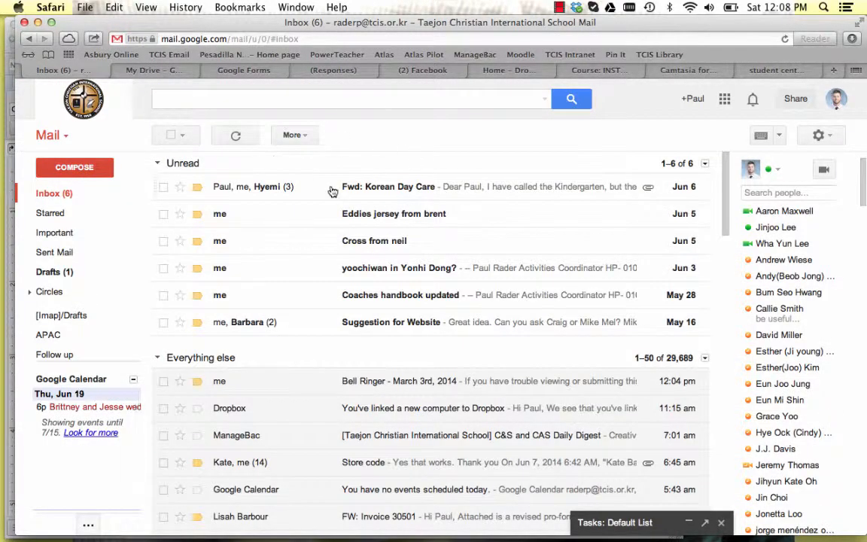
View the overview of open windows, return to the Gmail inbox and minimize the incoming chat window.
{"action": "key", "text": "ctrl+Up"}
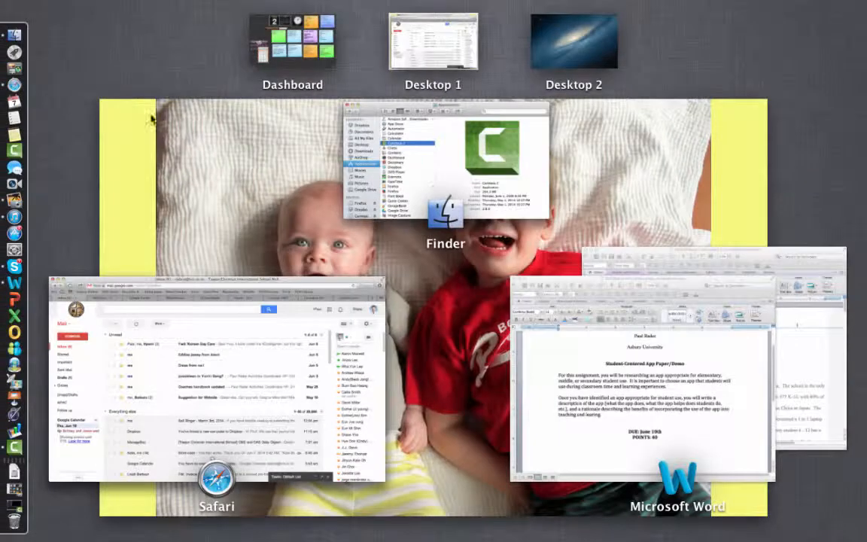
{"action": "left_click", "coordinate": [294, 340]}
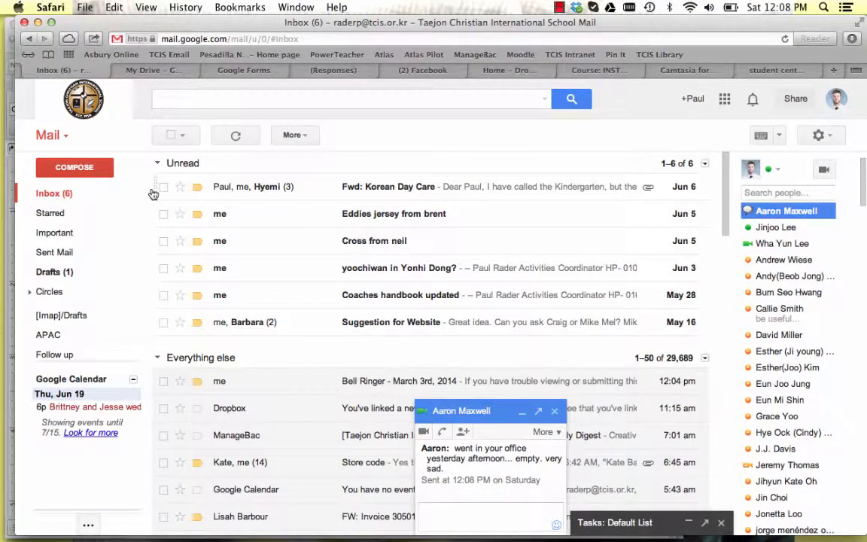
{"action": "left_click", "coordinate": [485, 414]}
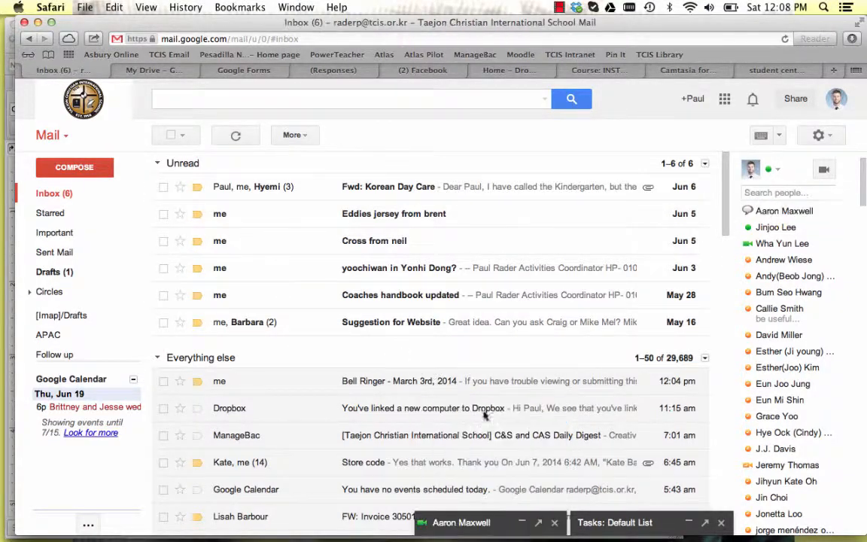
{"action": "mouse_move", "coordinate": [9, 147]}
{"action": "key", "text": "F11"}
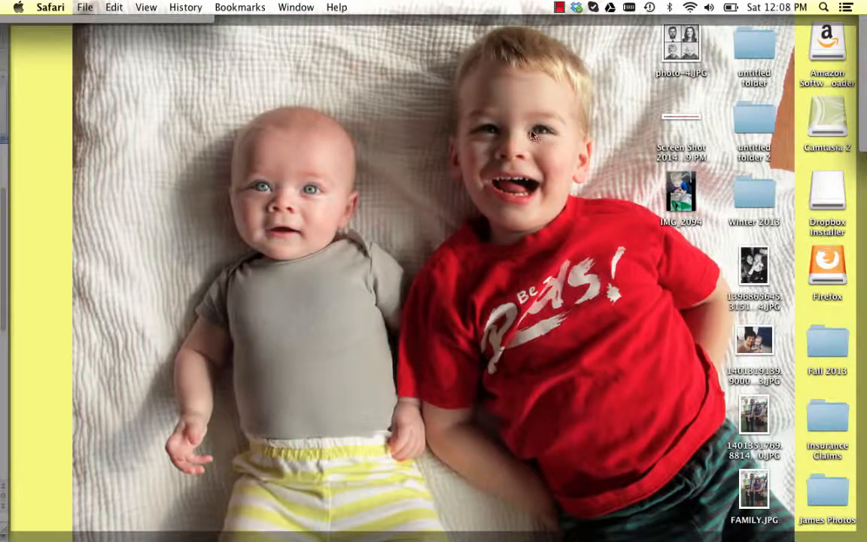
{"action": "key", "text": "ctrl+Up"}
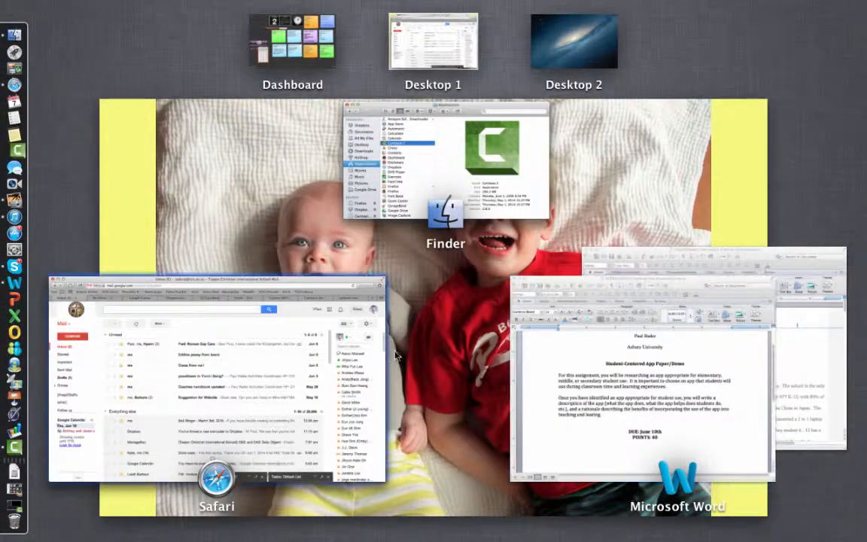
{"action": "left_click", "coordinate": [340, 315]}
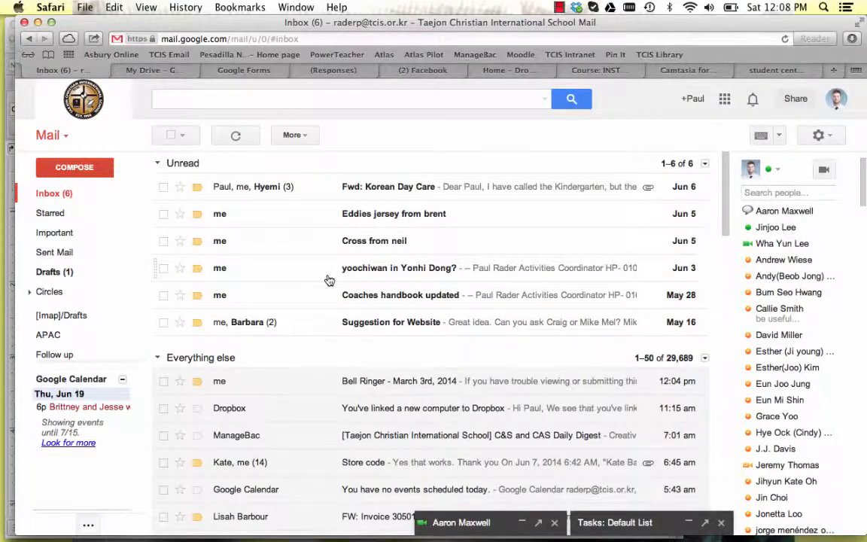